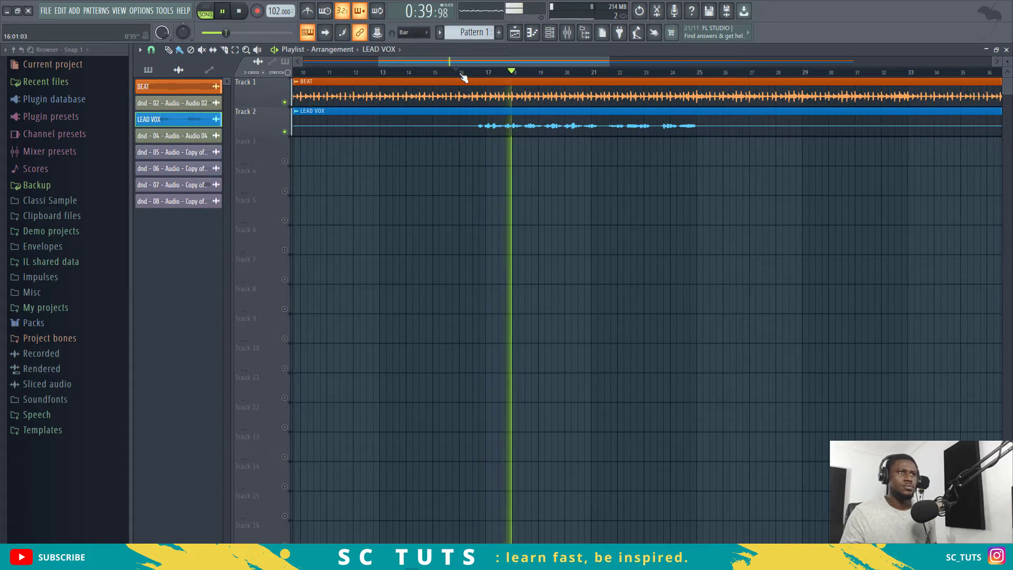
Step: Stop playback and inspect the Auto-Tune_81 settings on the LEAD VOX mixer track
{"action": "scroll", "coordinate": [463, 78], "scroll_direction": "down", "scroll_amount": 5}
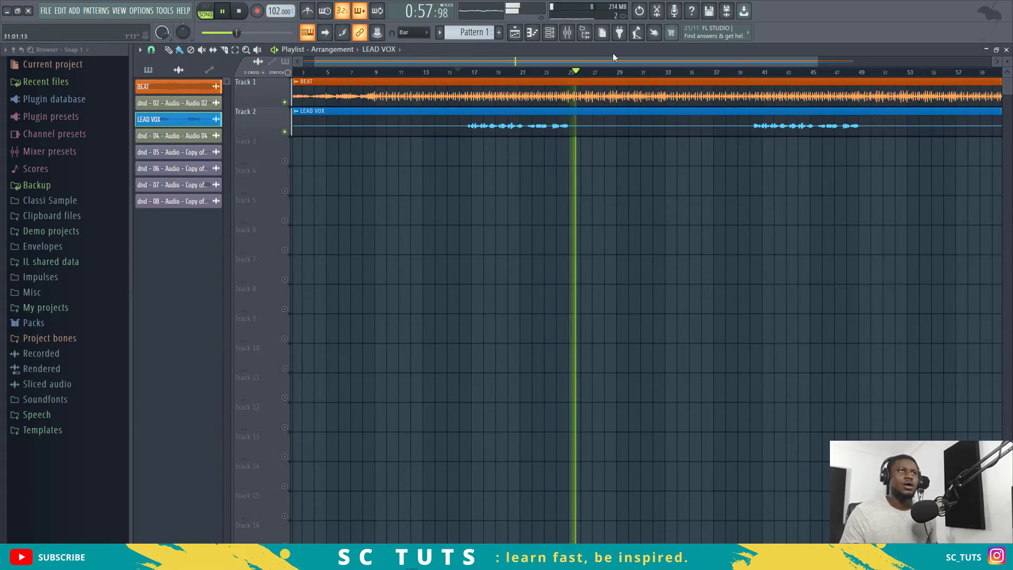
{"action": "key", "text": "space"}
{"action": "left_click", "coordinate": [570, 34]}
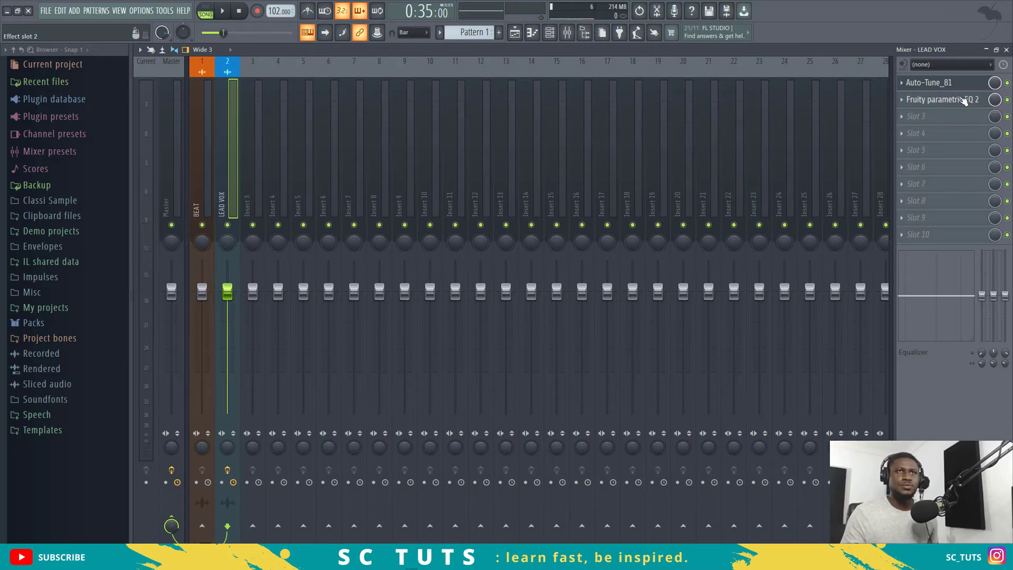
{"action": "left_click", "coordinate": [945, 83]}
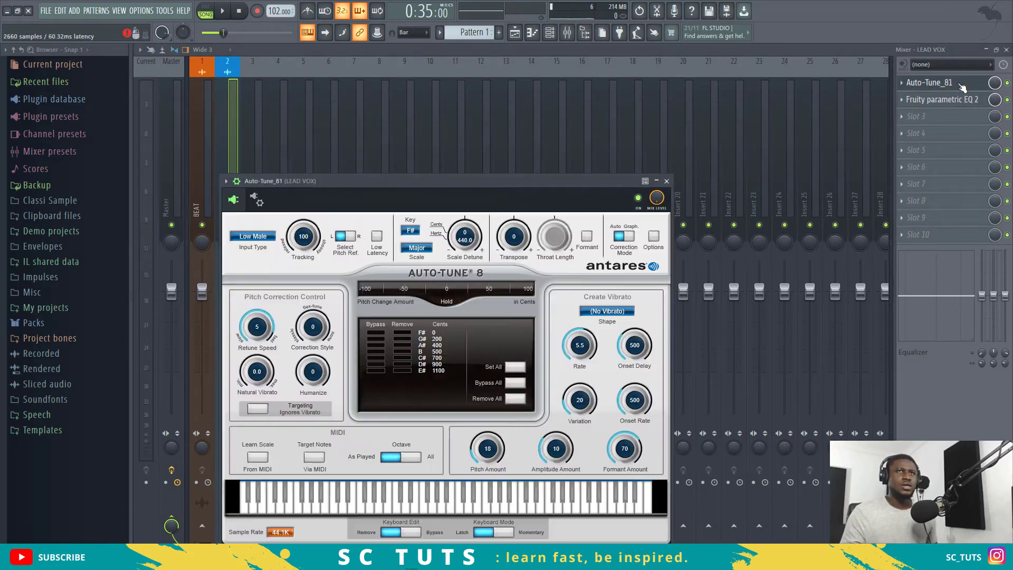
{"action": "left_click", "coordinate": [961, 84]}
Step: Examine the band settings of Fruity parametric EQ 2 on the LEAD VOX track
{"action": "left_click", "coordinate": [945, 100]}
{"action": "left_click", "coordinate": [944, 100]}
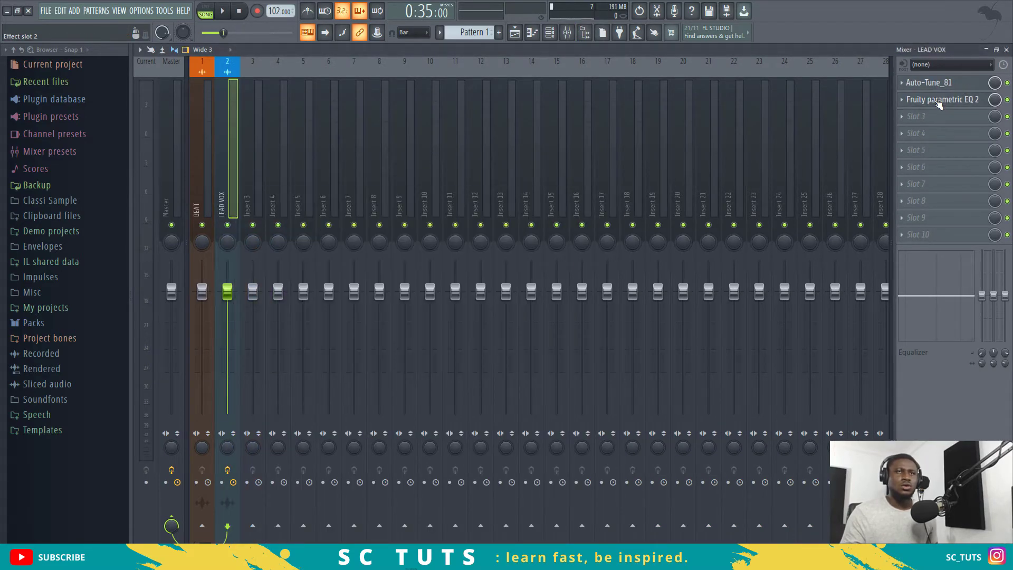
{"action": "left_click", "coordinate": [944, 100]}
{"action": "left_click_drag", "start_coordinate": [423, 195], "coordinate": [552, 131]}
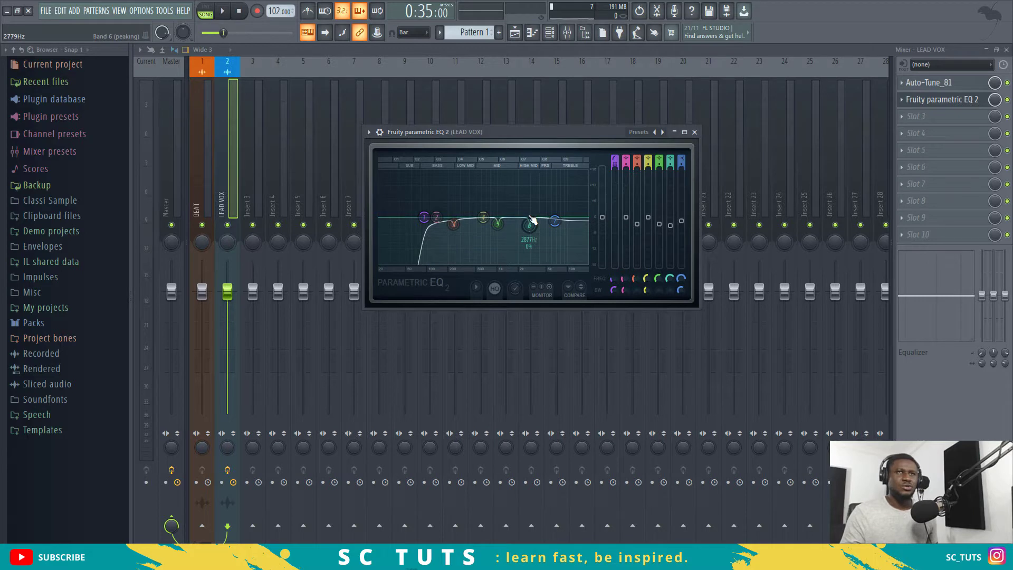
{"action": "left_click_drag", "start_coordinate": [532, 221], "coordinate": [529, 226]}
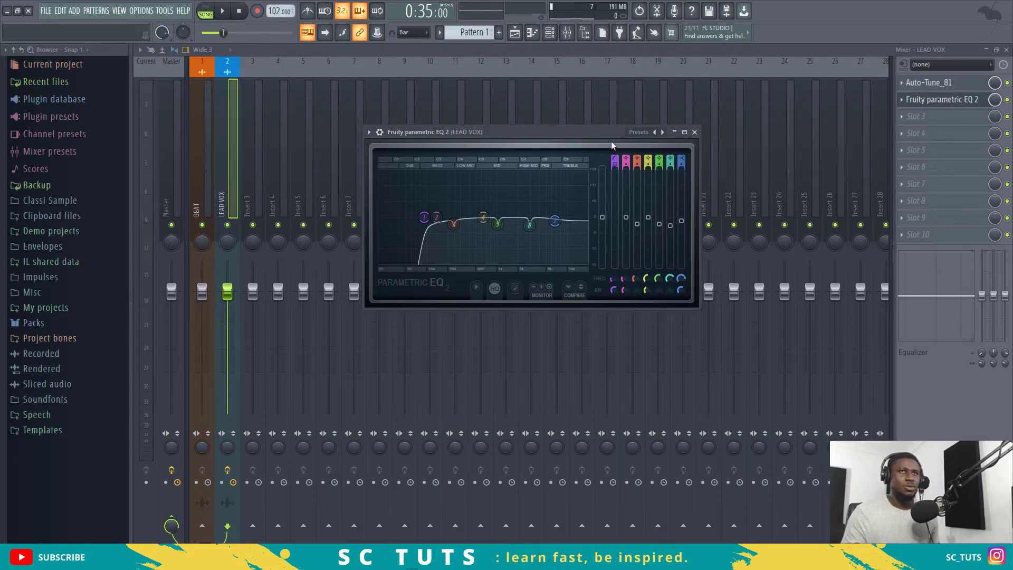
Step: Load WaveShell1-VST 10.0 with the SSL G-Channel into the third effect slot of LEAD VOX
{"action": "left_click", "coordinate": [932, 118]}
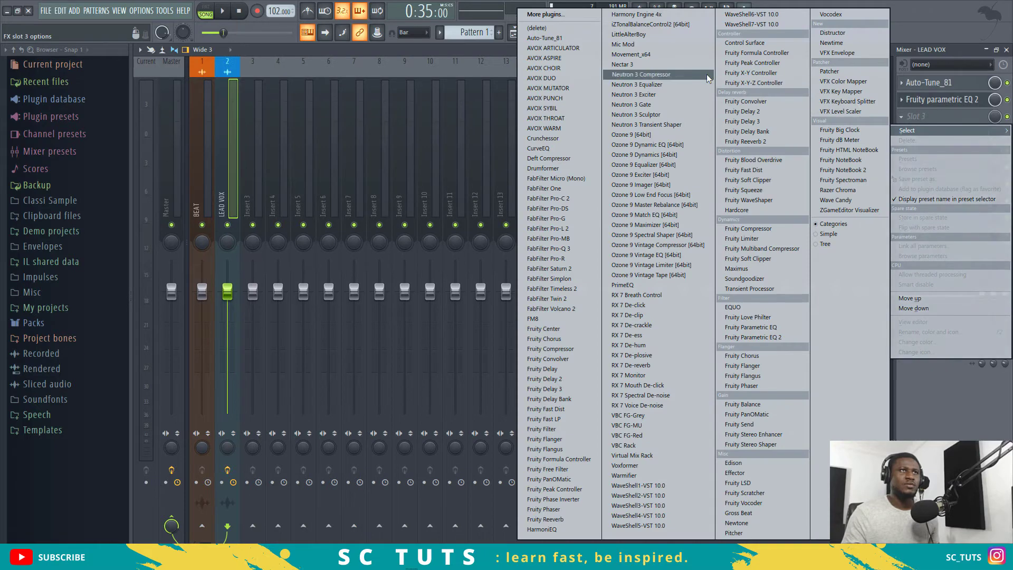
{"action": "left_click", "coordinate": [638, 485]}
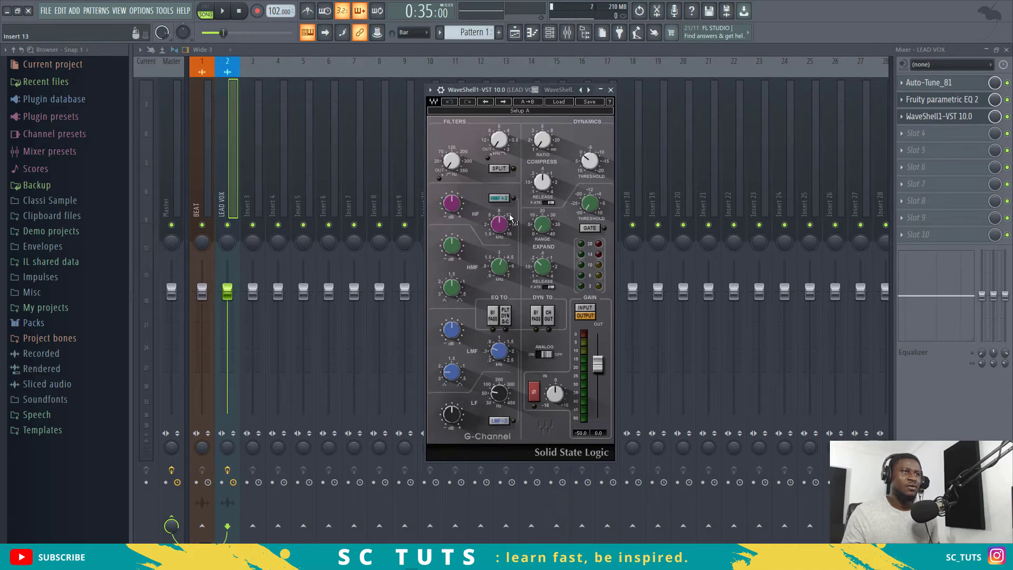
Step: Set the G-Channel's HMF frequency to 0.60 kHz and LMF frequency to 0.20 kHz, and lower the LF frequency
{"action": "mouse_move", "coordinate": [495, 236]}
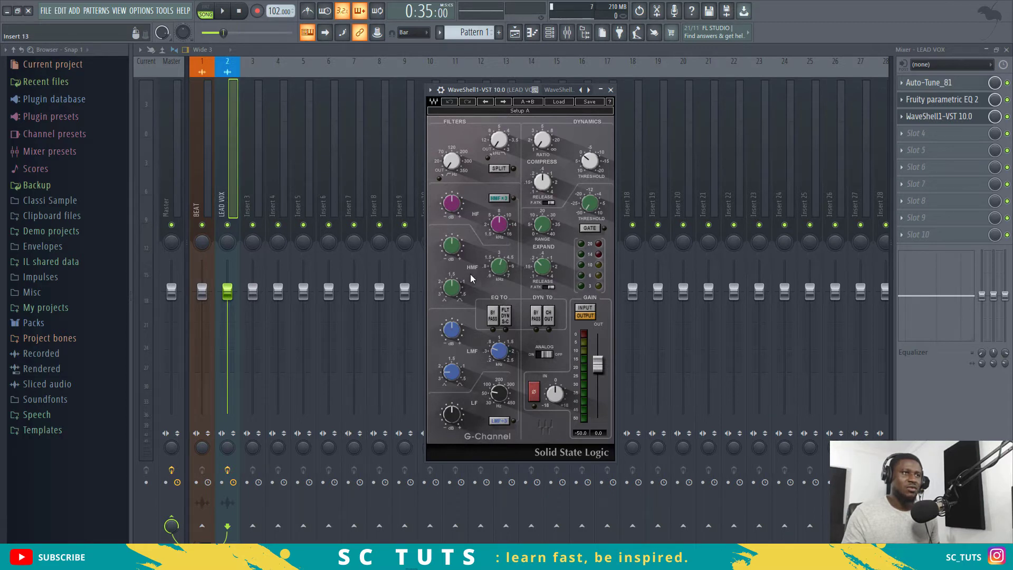
{"action": "mouse_move", "coordinate": [491, 281]}
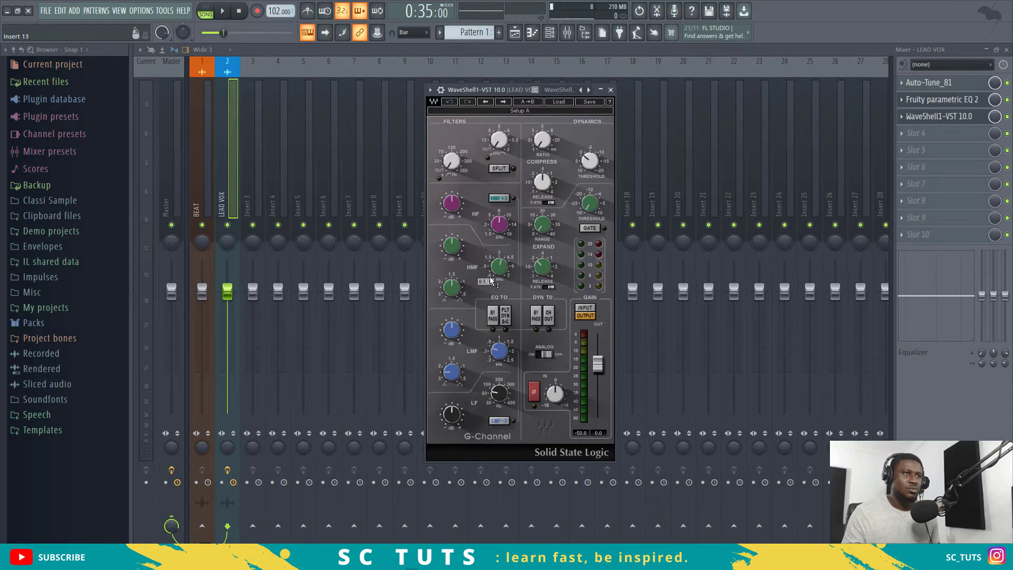
{"action": "left_click_drag", "start_coordinate": [494, 276], "coordinate": [495, 290]}
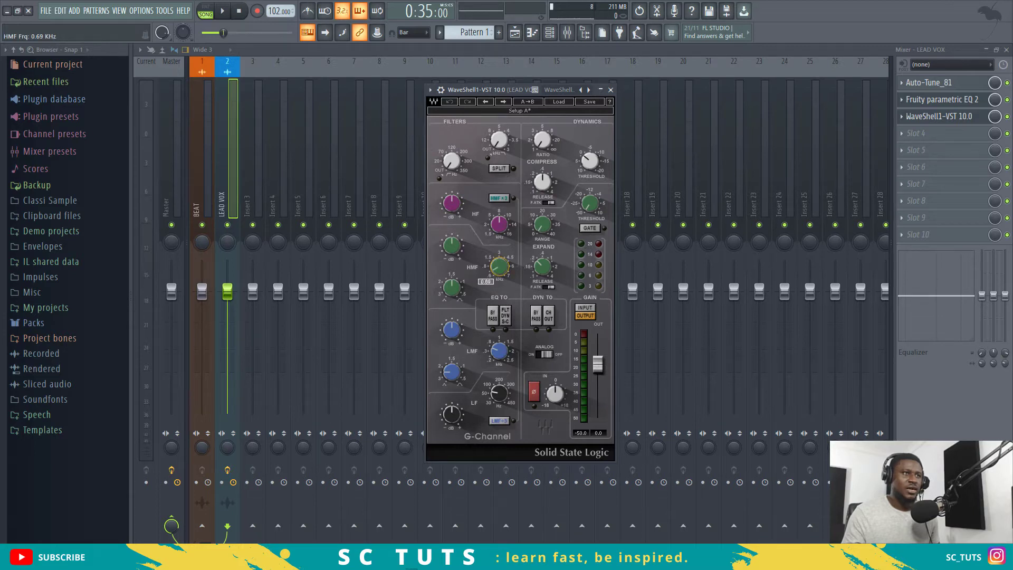
{"action": "left_click_drag", "start_coordinate": [500, 267], "coordinate": [499, 307]}
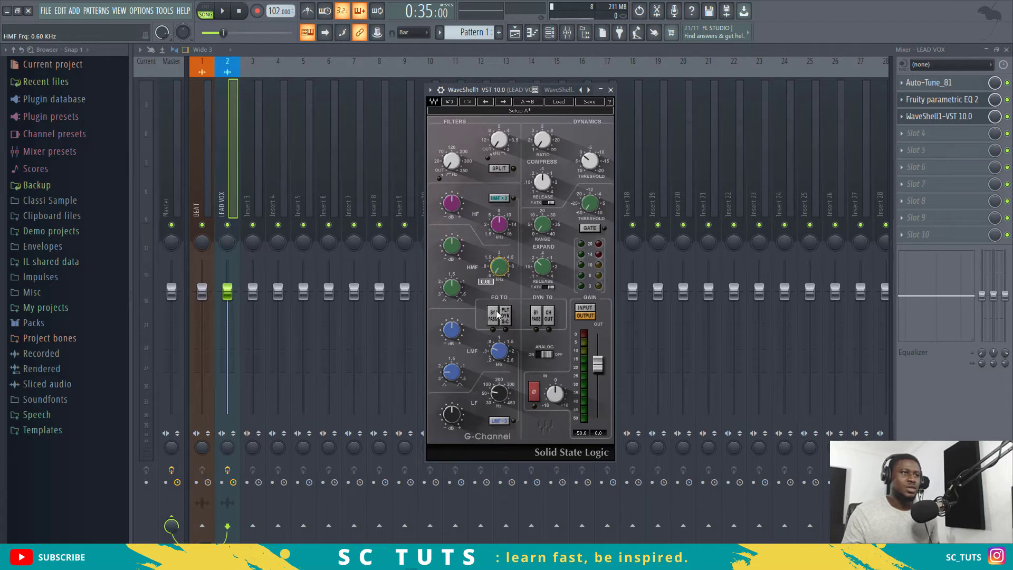
{"action": "mouse_move", "coordinate": [500, 353]}
{"action": "left_mouse_down"}
{"action": "mouse_move", "coordinate": [499, 332]}
{"action": "mouse_move", "coordinate": [499, 369]}
{"action": "left_mouse_up"}
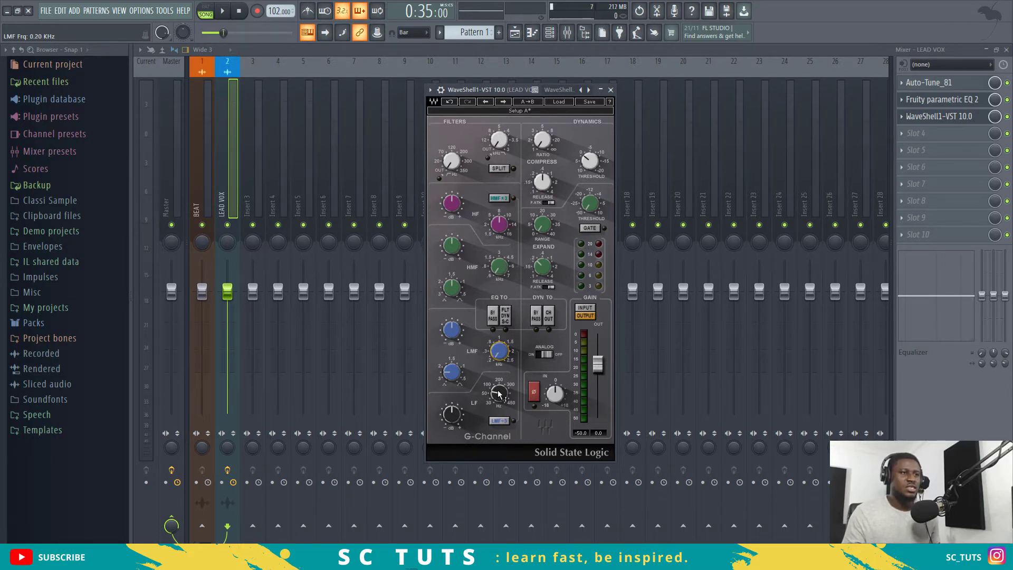
{"action": "left_click_drag", "start_coordinate": [500, 393], "coordinate": [502, 414]}
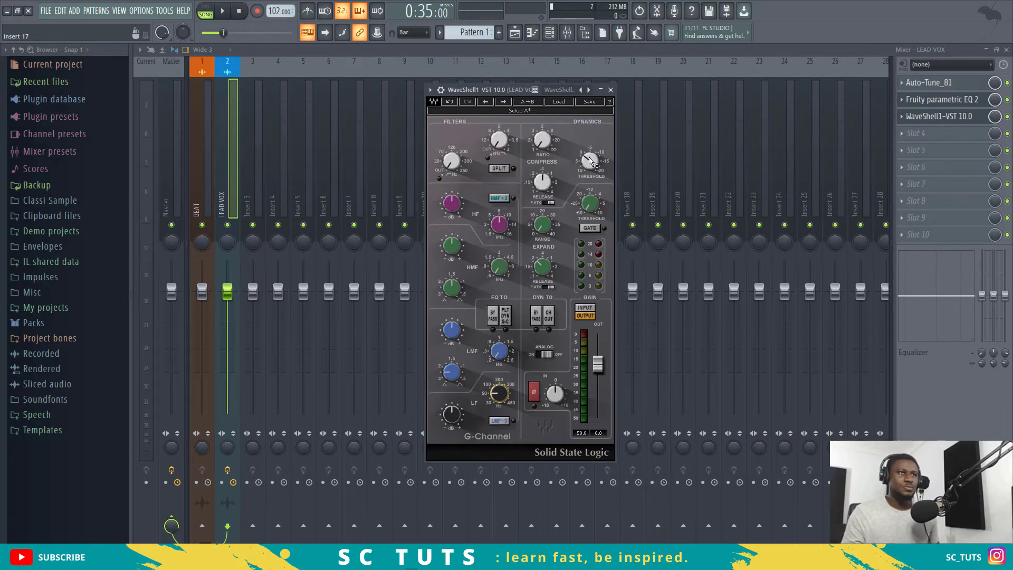
Step: Toggle the G-Channel's Analog switch on and off, and lower its input level to -17.5 dB
{"action": "mouse_move", "coordinate": [591, 161]}
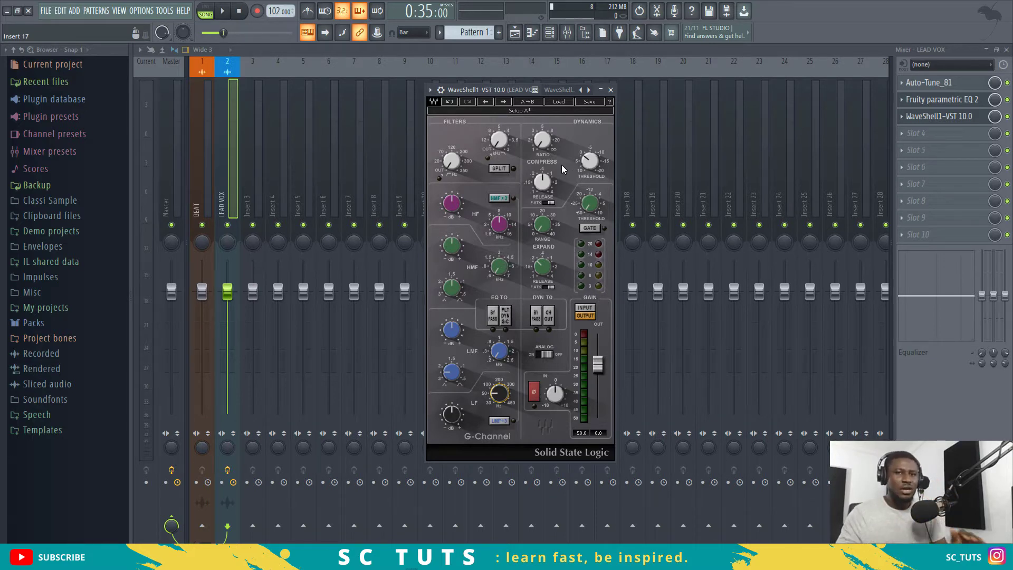
{"action": "left_click", "coordinate": [549, 355]}
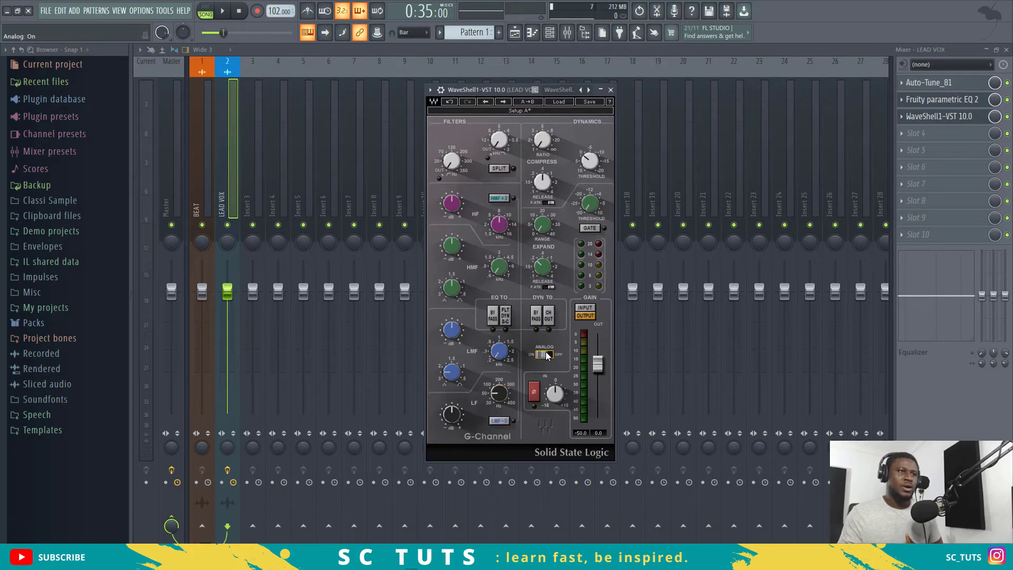
{"action": "left_click", "coordinate": [548, 354]}
{"action": "left_click", "coordinate": [548, 355]}
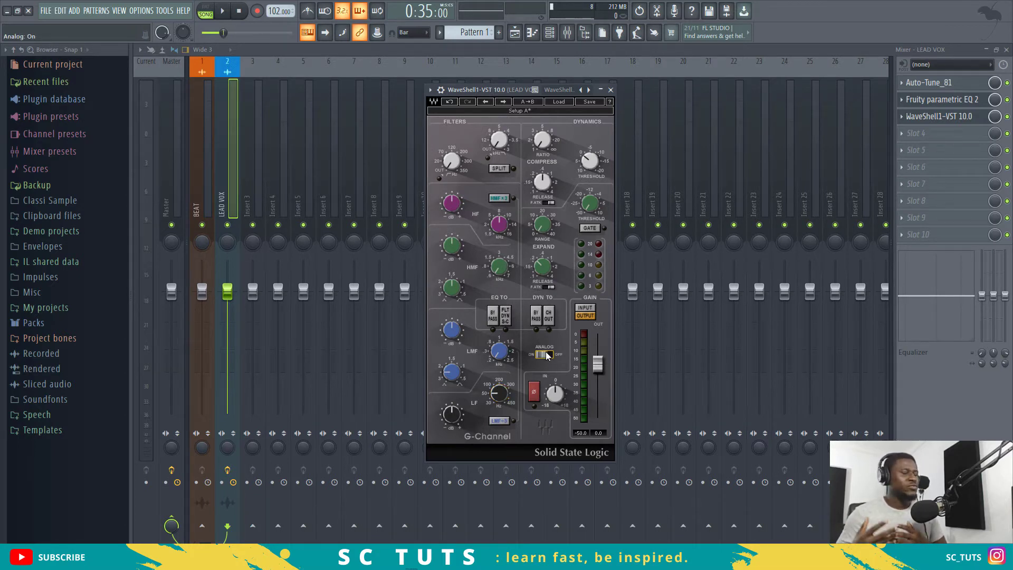
{"action": "left_click", "coordinate": [547, 356]}
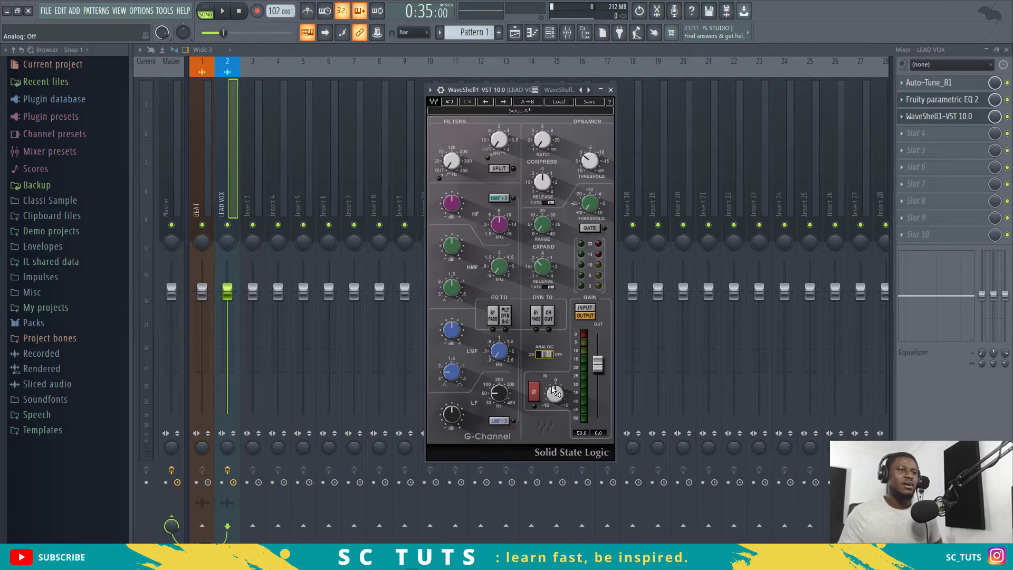
{"action": "left_click_drag", "start_coordinate": [551, 395], "coordinate": [603, 363]}
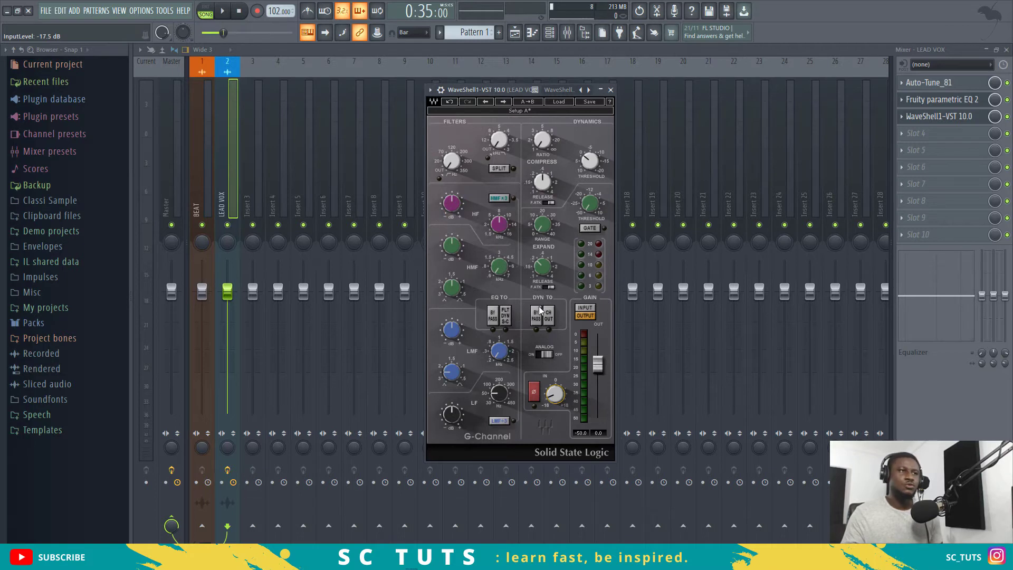
Step: Try the G-Channel's EQ bypass and dynamics sidechain options, plus the dynamics bypass and channel-out options
{"action": "left_click", "coordinate": [493, 316]}
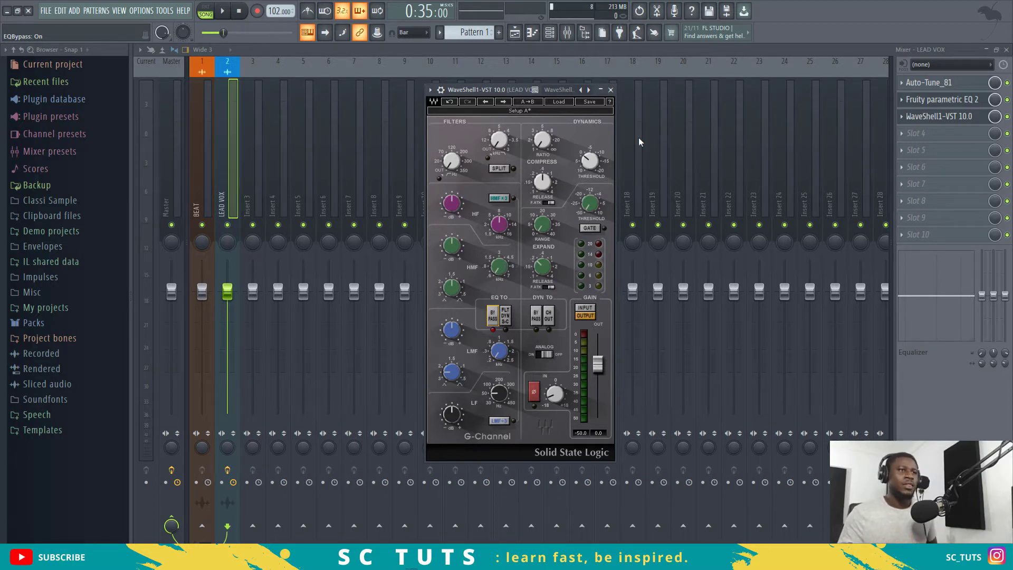
{"action": "left_click", "coordinate": [505, 315]}
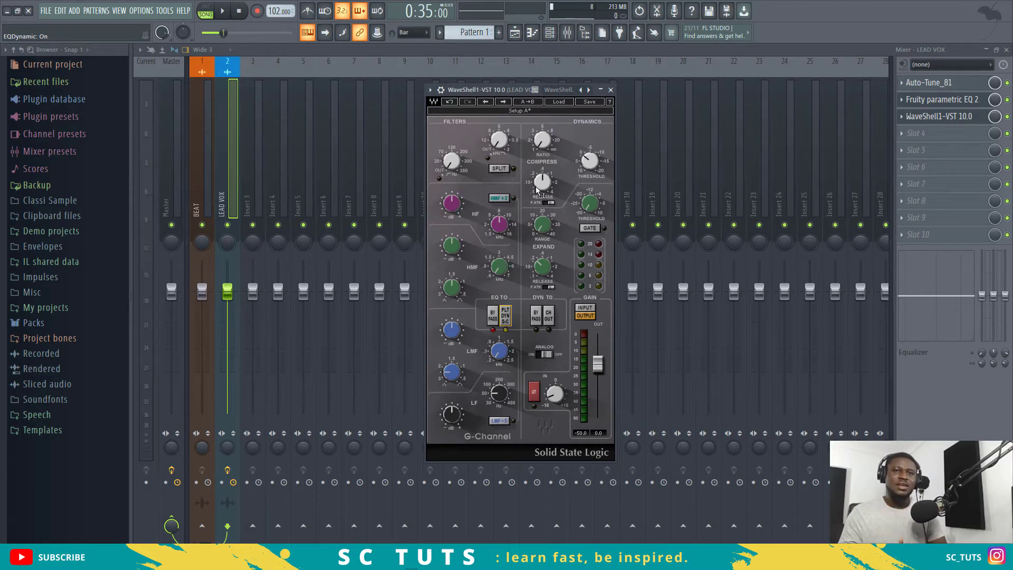
{"action": "mouse_move", "coordinate": [537, 190]}
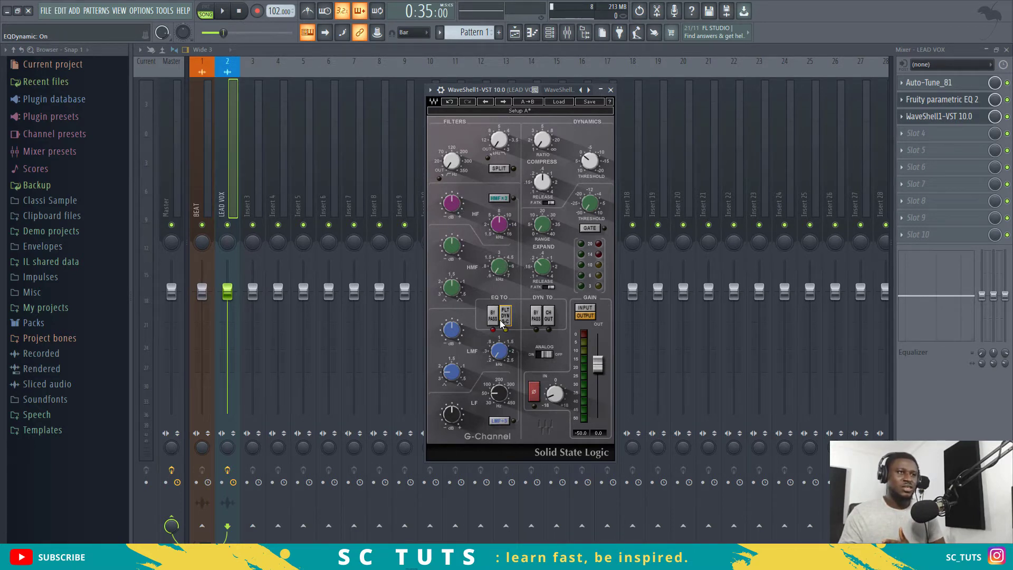
{"action": "left_click", "coordinate": [534, 319]}
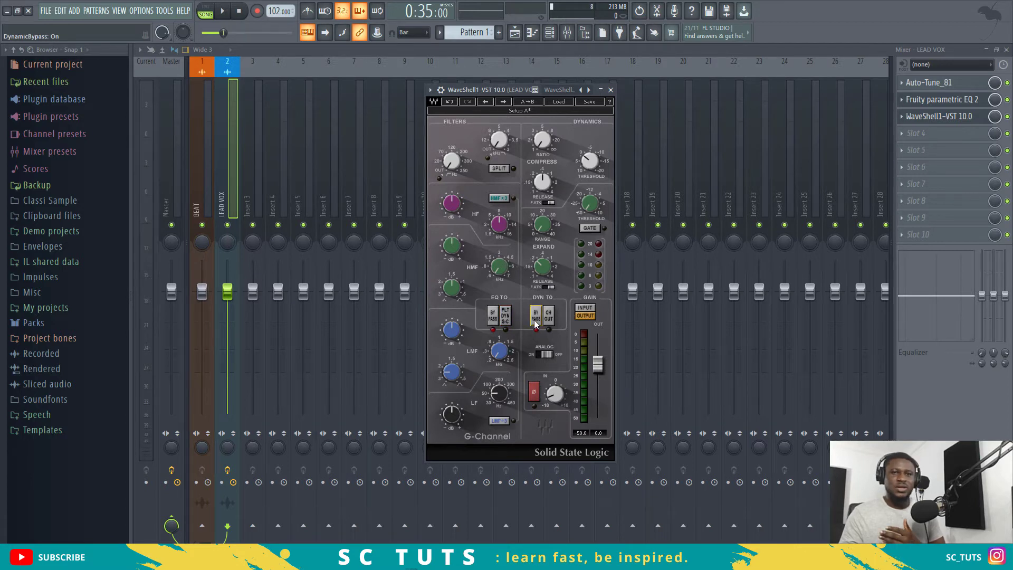
{"action": "left_click", "coordinate": [551, 315]}
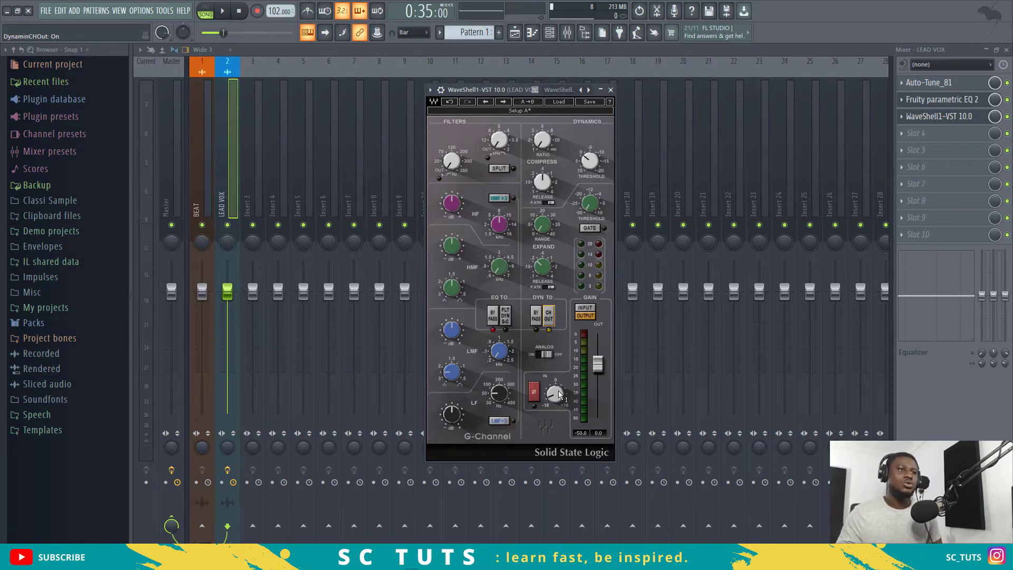
{"action": "left_click", "coordinate": [546, 316]}
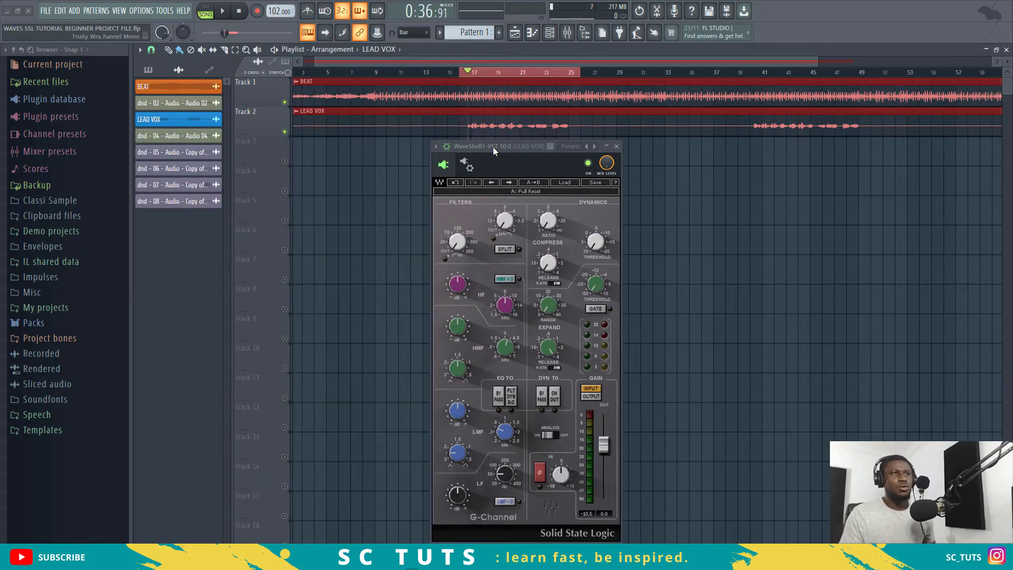
Step: Review the Fruity parametric EQ 2 curve on LEAD VOX beside the G-Channel, and close the EQ and mixer
{"action": "left_click", "coordinate": [567, 32]}
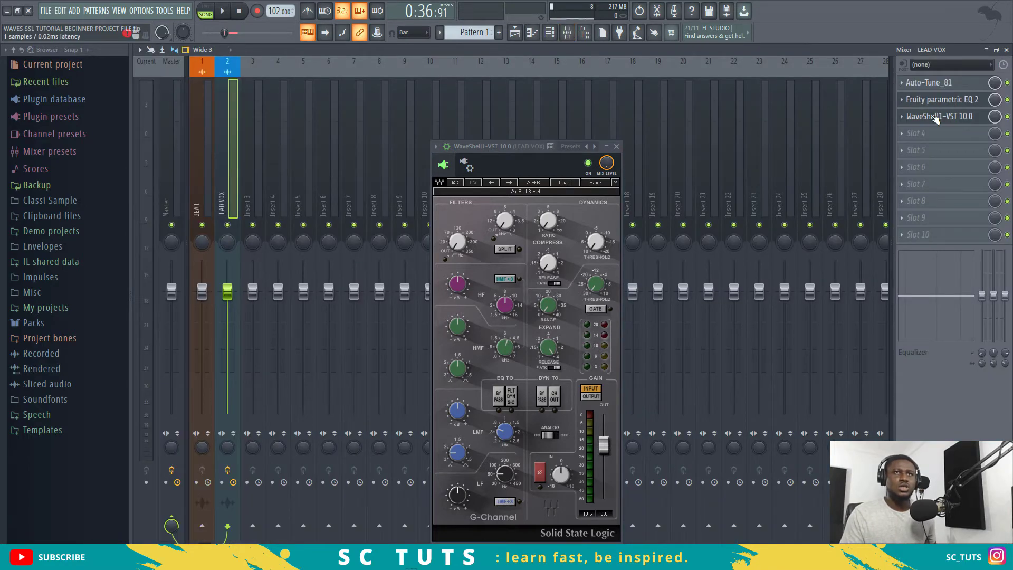
{"action": "left_click", "coordinate": [940, 100]}
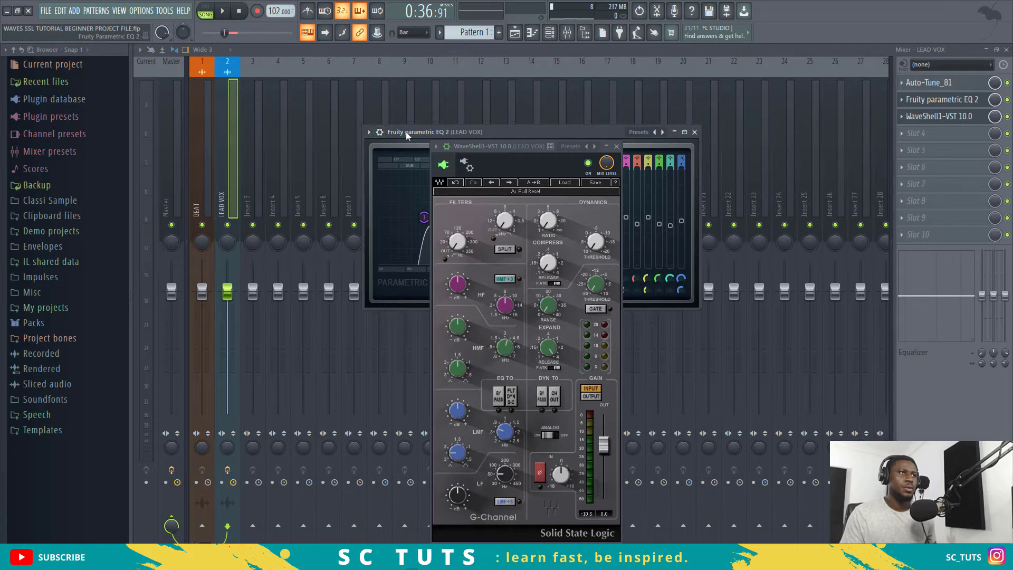
{"action": "left_click_drag", "start_coordinate": [407, 132], "coordinate": [219, 109]}
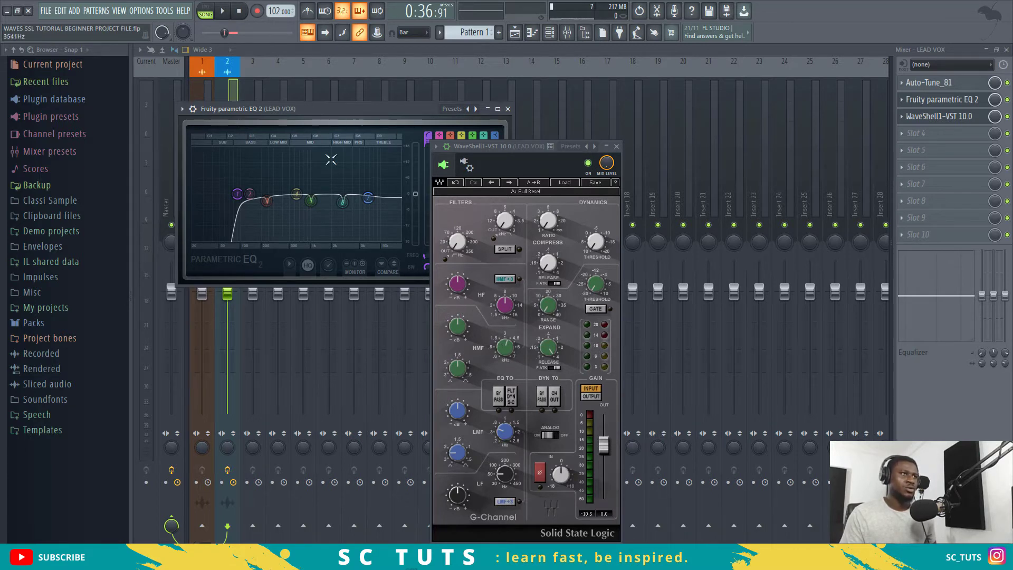
{"action": "left_click_drag", "start_coordinate": [324, 104], "coordinate": [306, 118]}
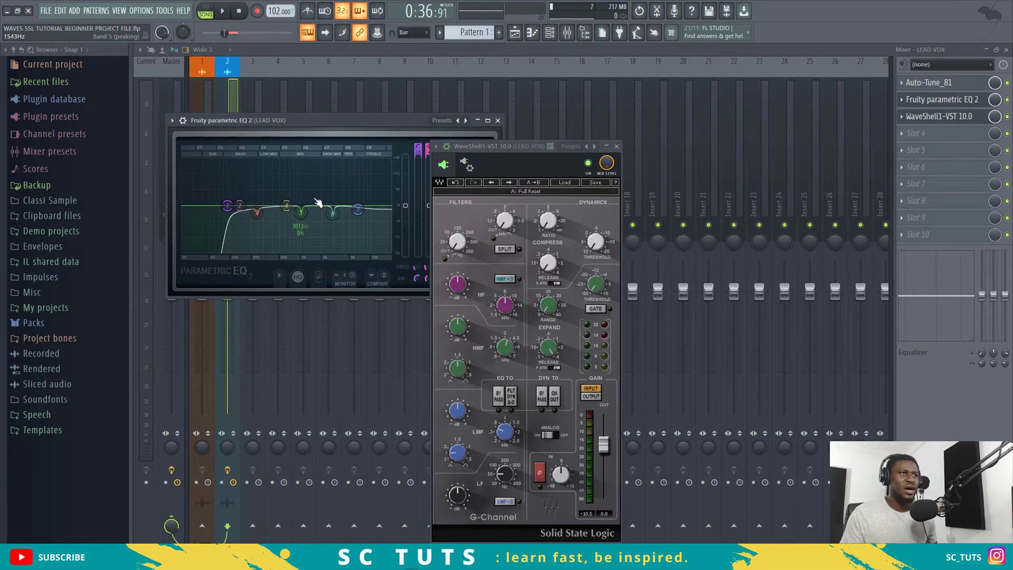
{"action": "left_click", "coordinate": [497, 121]}
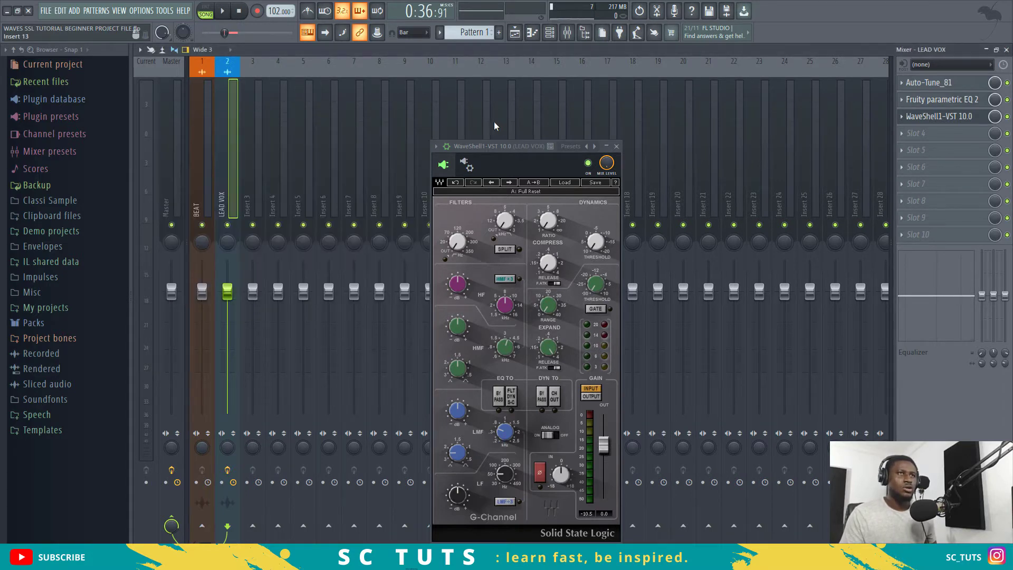
{"action": "left_click", "coordinate": [1007, 49]}
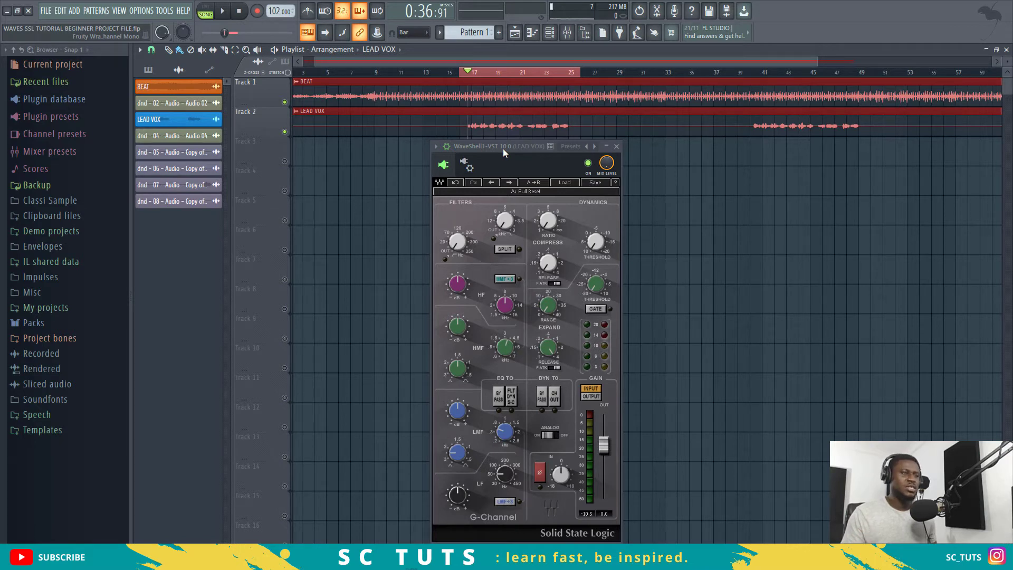
Step: Browse the G-Channel's factory presets, including the engineer submenus, and close the list without loading one
{"action": "left_click", "coordinate": [575, 186]}
{"action": "left_click", "coordinate": [598, 184]}
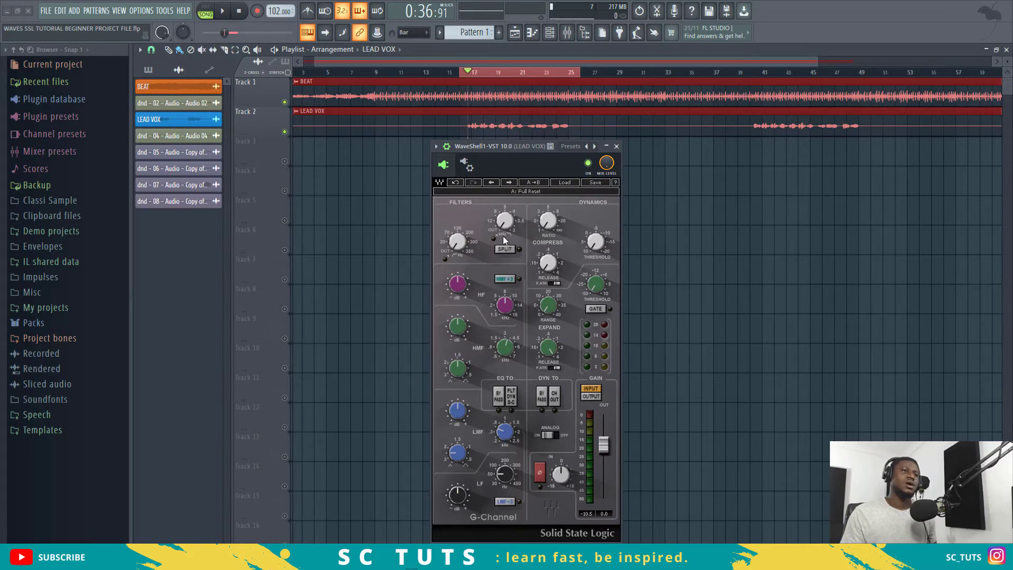
{"action": "left_click", "coordinate": [571, 184]}
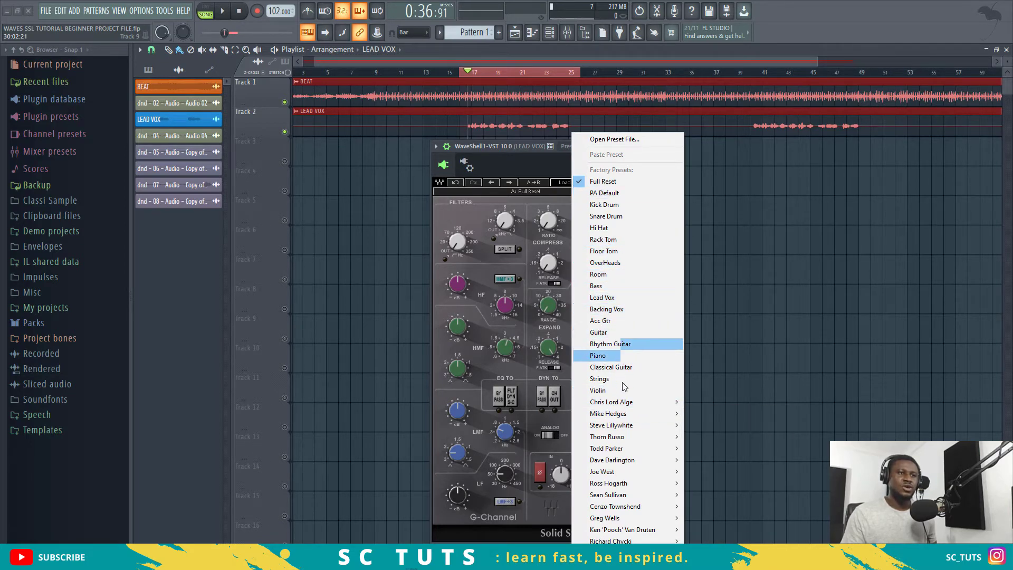
{"action": "mouse_move", "coordinate": [631, 414]}
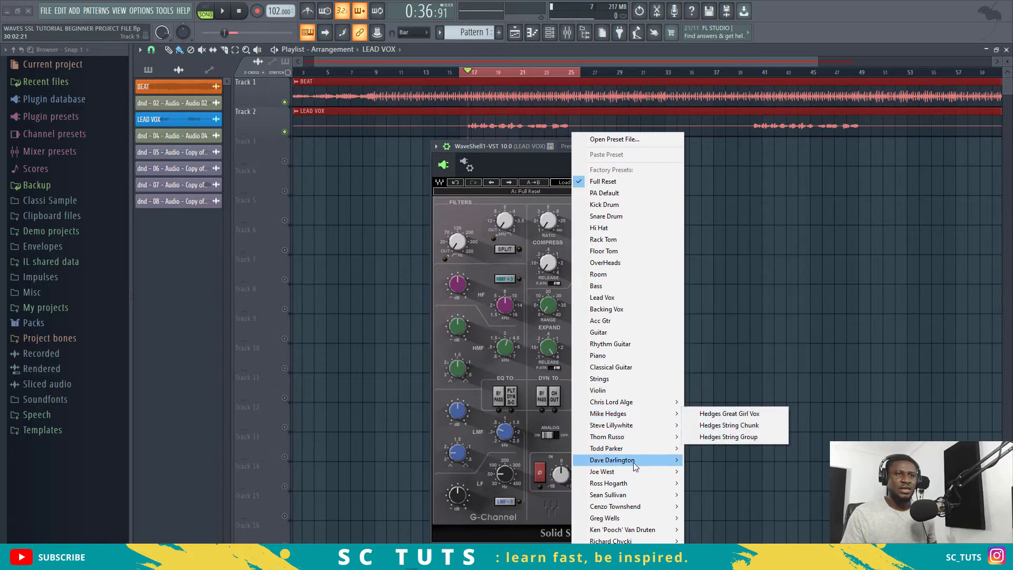
{"action": "left_click", "coordinate": [472, 215]}
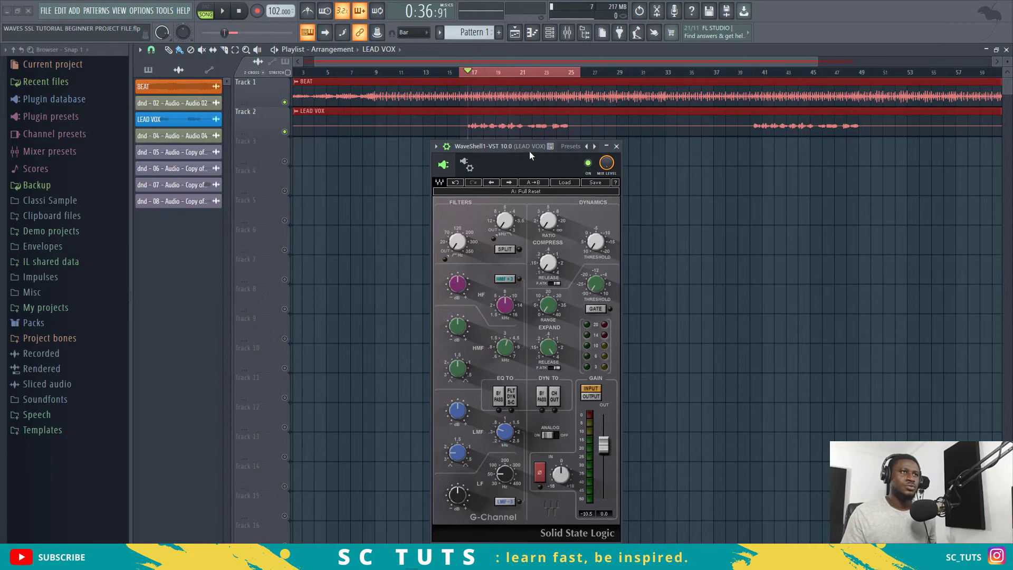
Step: Audition the LEAD VOX section and set the G-Channel's LF frequency to 111 Hz, replaying the section to check it
{"action": "key", "text": "space"}
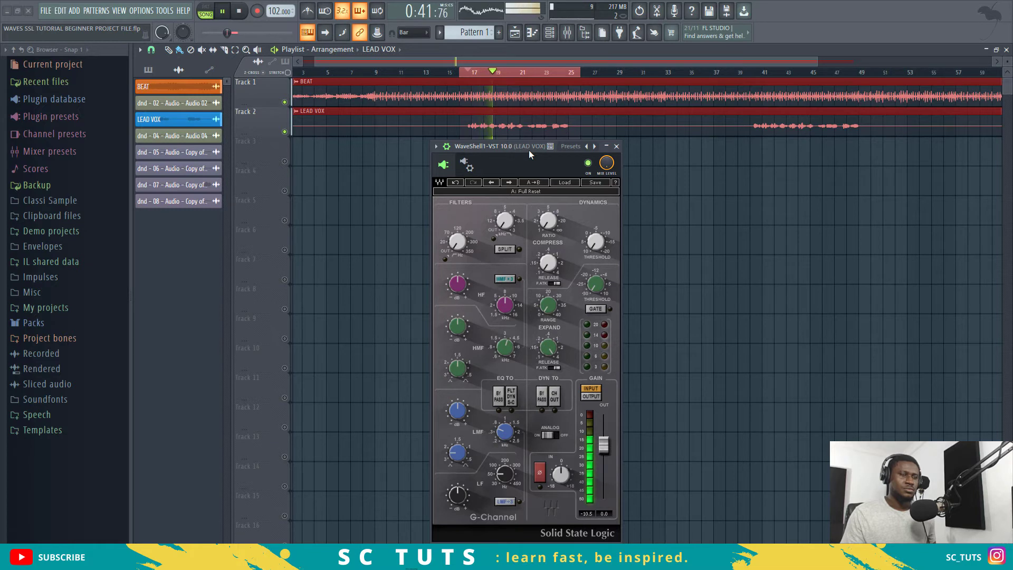
{"action": "key", "text": "space"}
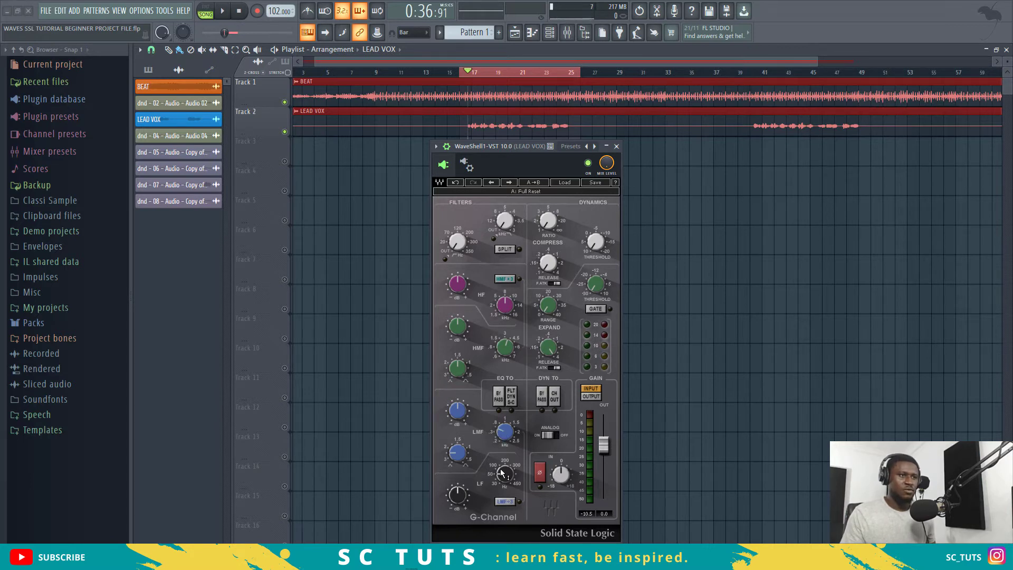
{"action": "mouse_move", "coordinate": [510, 478]}
{"action": "left_click_drag", "start_coordinate": [510, 478], "coordinate": [510, 475]}
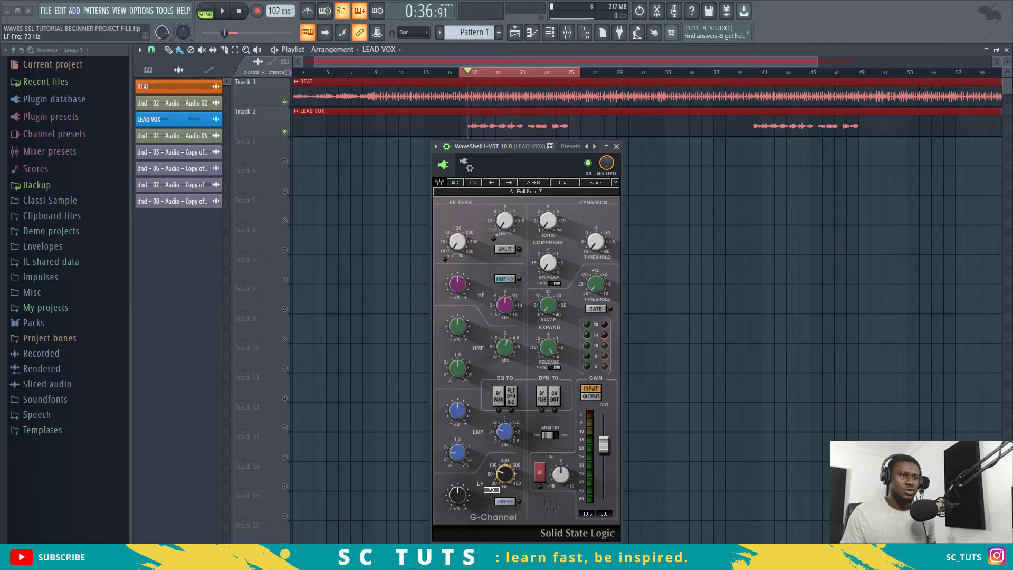
{"action": "left_click_drag", "start_coordinate": [510, 475], "coordinate": [510, 473]}
{"action": "left_click_drag", "start_coordinate": [505, 474], "coordinate": [505, 473]}
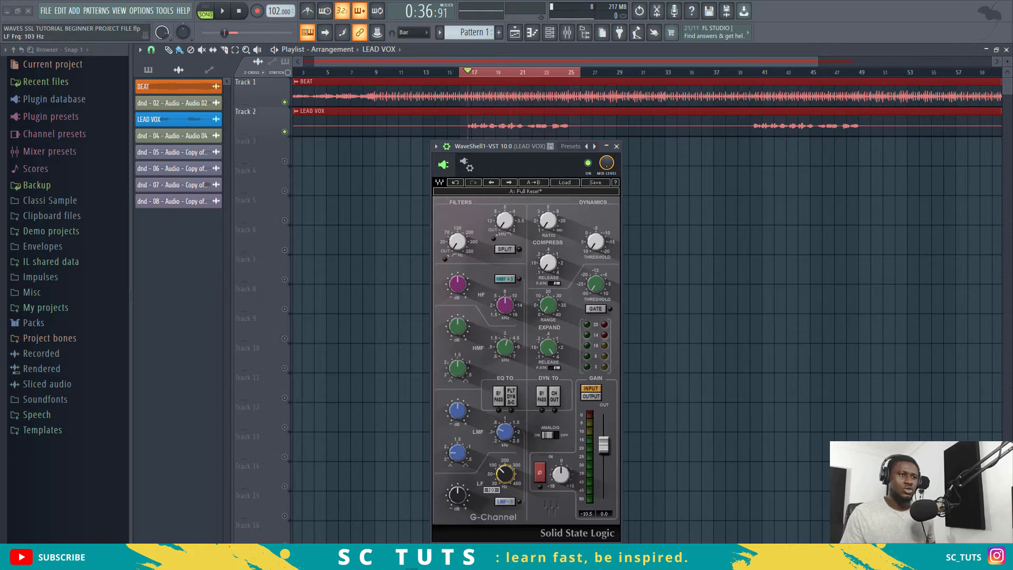
{"action": "key", "text": "space"}
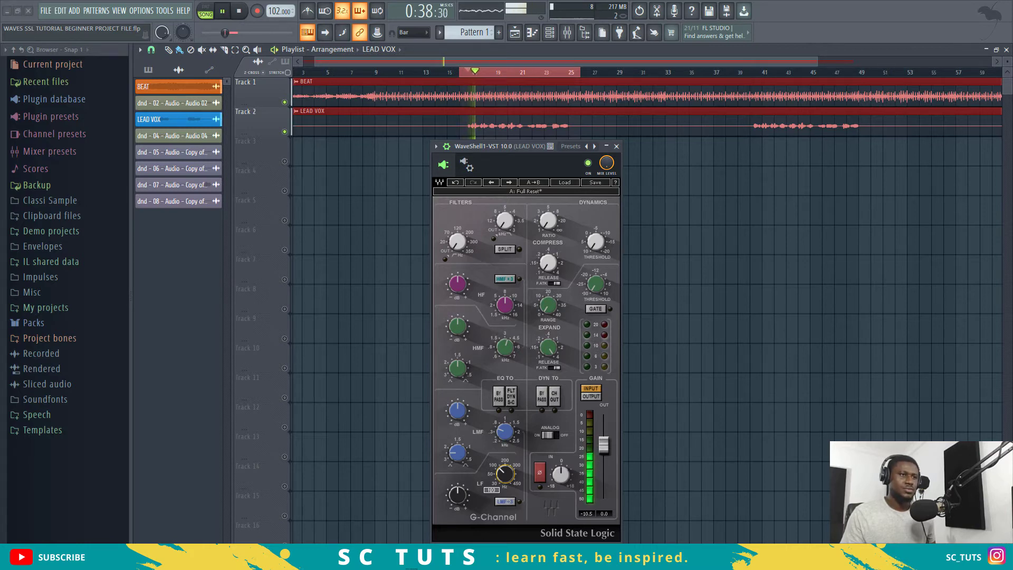
{"action": "key", "text": "space"}
{"action": "mouse_move", "coordinate": [505, 473]}
{"action": "left_mouse_down"}
{"action": "mouse_move", "coordinate": [505, 455]}
{"action": "mouse_move", "coordinate": [505, 488]}
{"action": "left_mouse_up"}
{"action": "key", "text": "space"}
{"action": "key", "text": "space"}
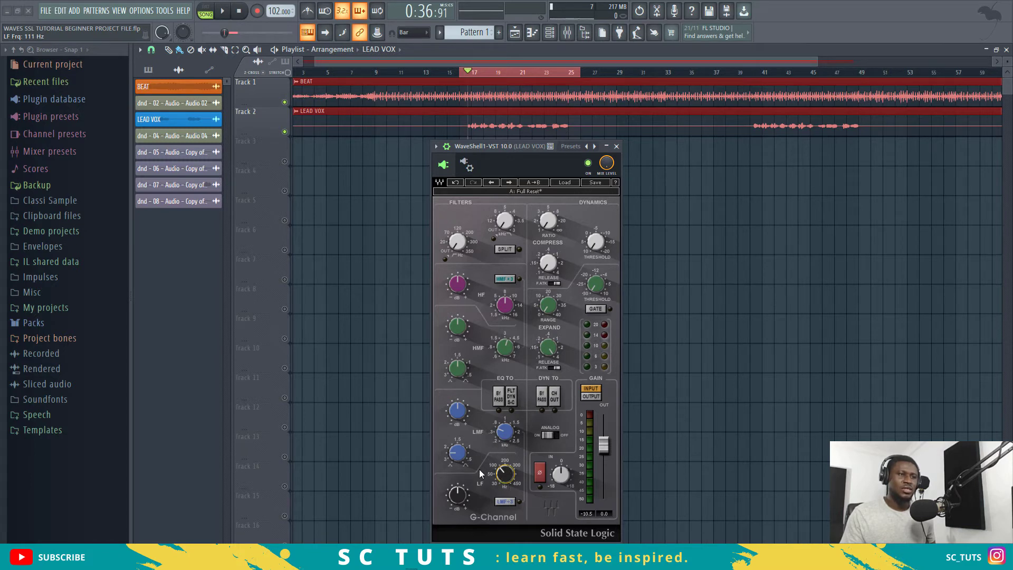
Step: Set the Q of the G-Channel's LMF band to 1.84
{"action": "mouse_move", "coordinate": [493, 447]}
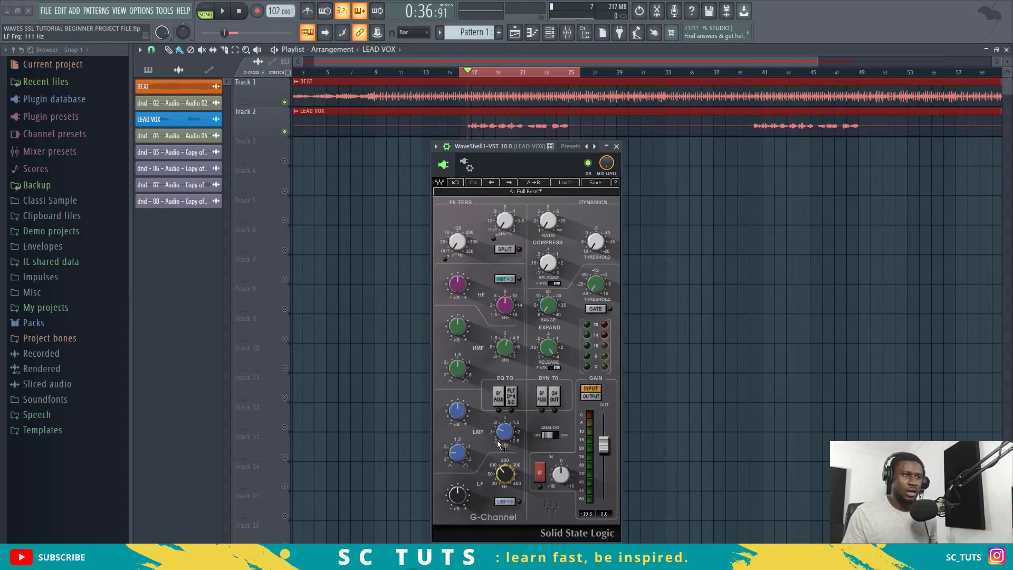
{"action": "left_click", "coordinate": [464, 454]}
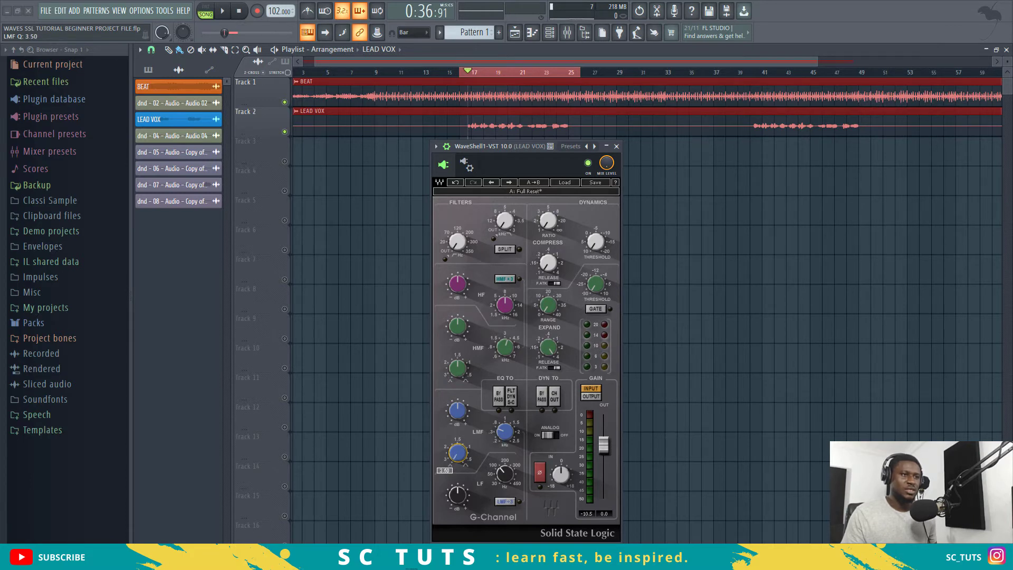
{"action": "left_click_drag", "start_coordinate": [458, 452], "coordinate": [458, 427]}
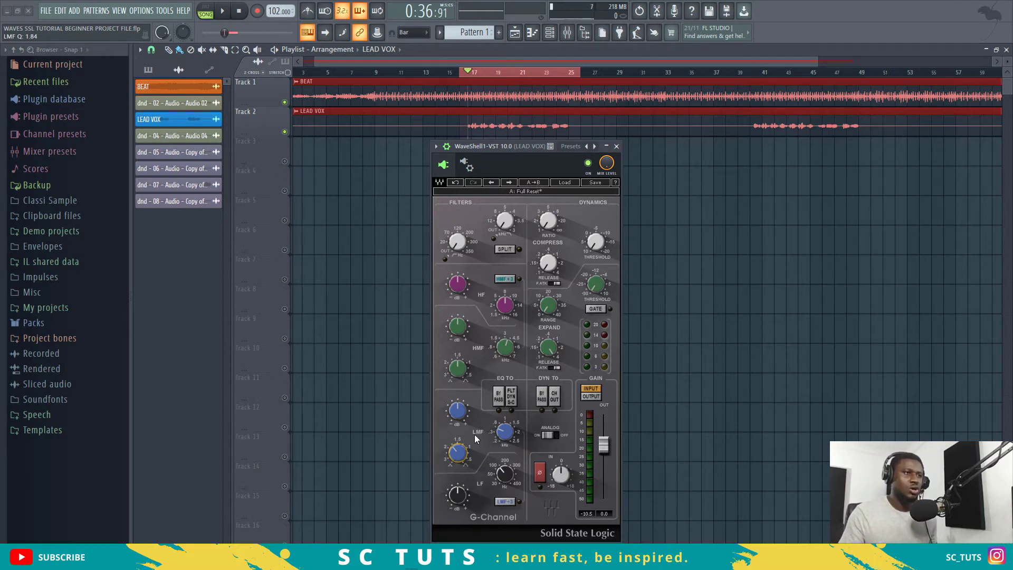
Step: Cut the G-Channel's LF gain to -2.2 dB and audition the change on the looped section
{"action": "mouse_move", "coordinate": [501, 432]}
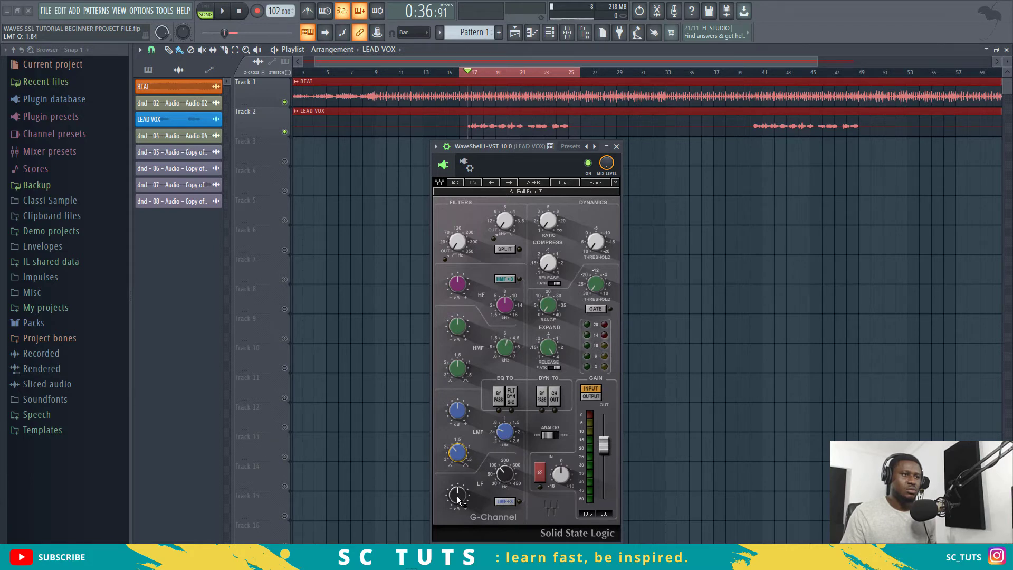
{"action": "left_click_drag", "start_coordinate": [458, 500], "coordinate": [458, 506]}
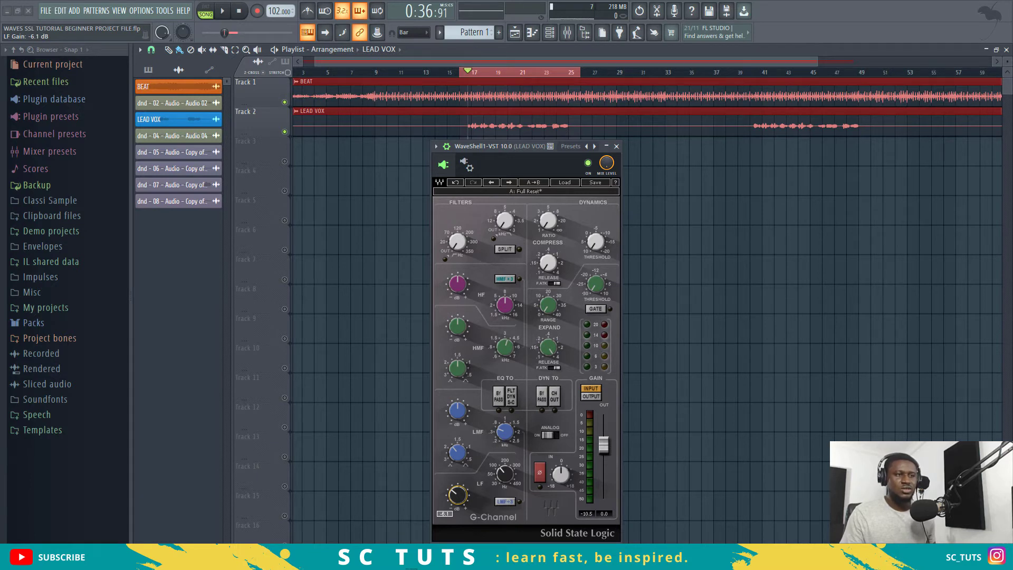
{"action": "mouse_move", "coordinate": [458, 495]}
{"action": "left_mouse_down"}
{"action": "mouse_move", "coordinate": [458, 515]}
{"action": "mouse_move", "coordinate": [457, 474]}
{"action": "mouse_move", "coordinate": [458, 508]}
{"action": "mouse_move", "coordinate": [458, 487]}
{"action": "left_mouse_up"}
{"action": "key", "text": "space"}
{"action": "key", "text": "space"}
{"action": "key", "text": "space"}
{"action": "key", "text": "space"}
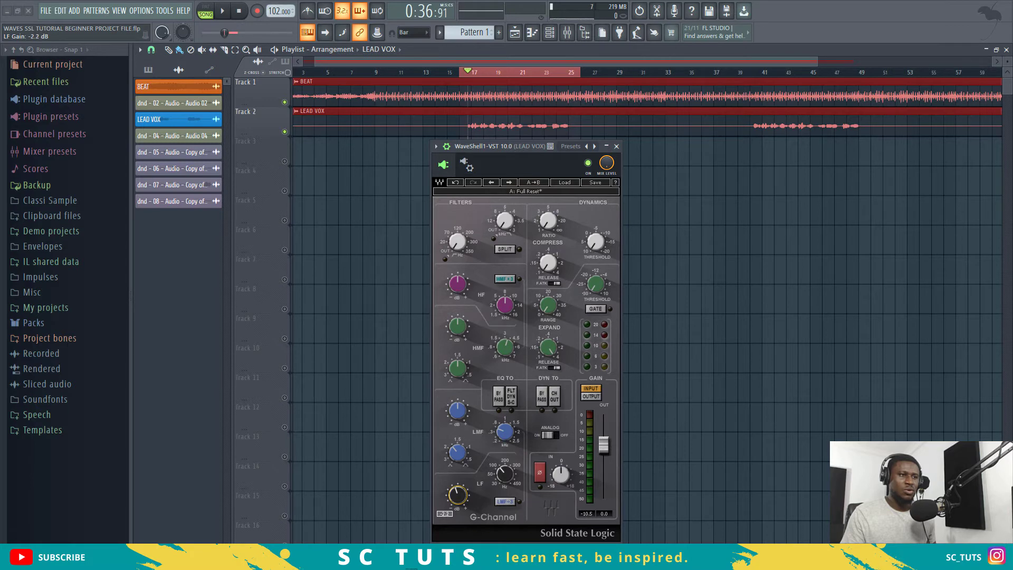
Step: Play the looped section to judge the G-Channel's LF and LMF settings on the vocal
{"action": "key", "text": "space"}
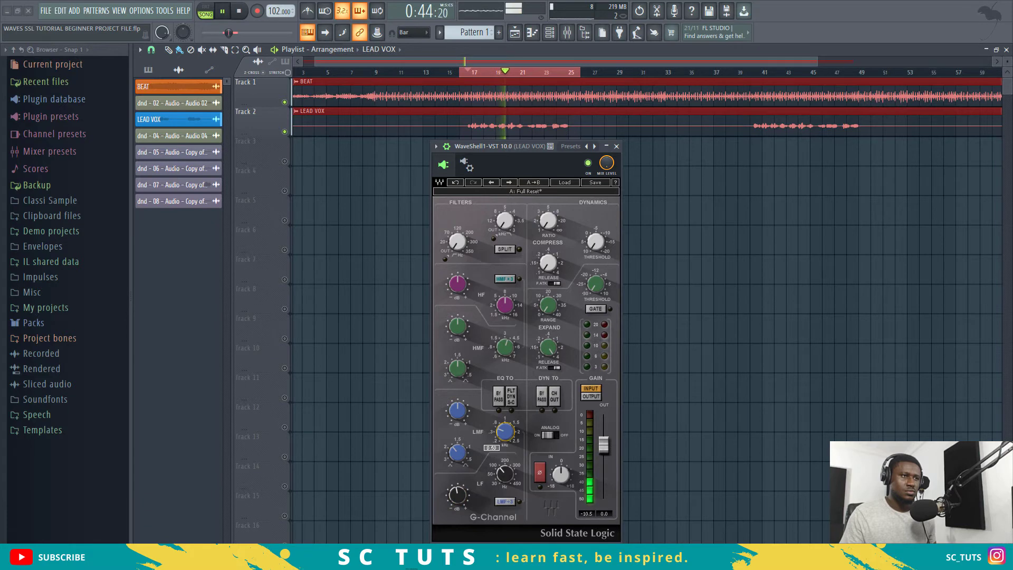
{"action": "key", "text": "space"}
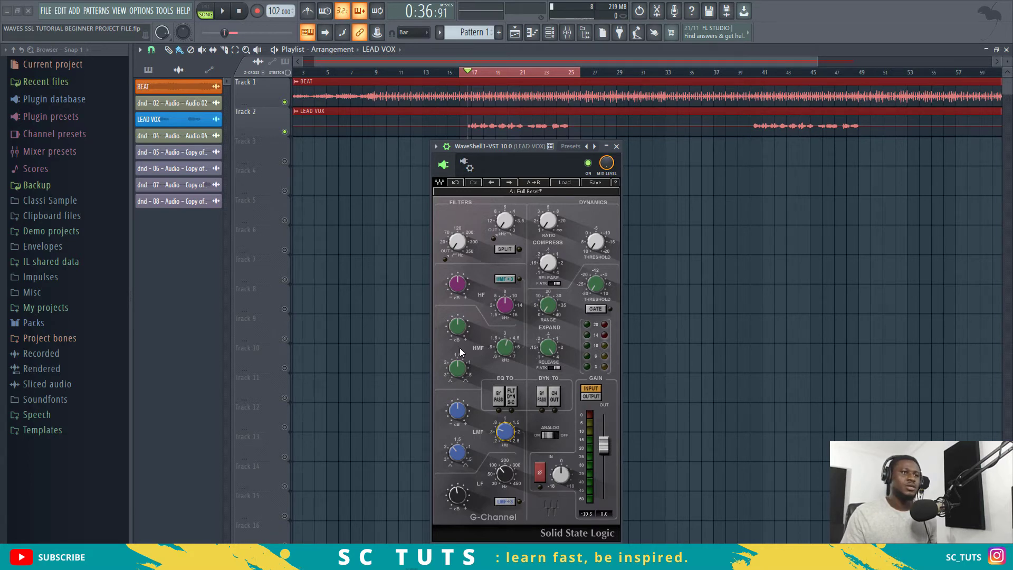
{"action": "key", "text": "space"}
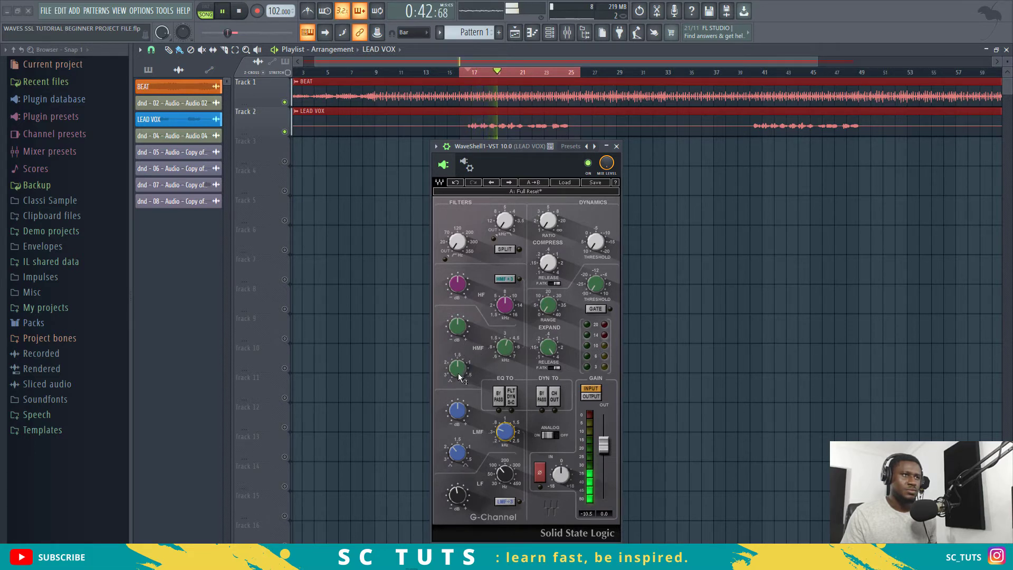
{"action": "key", "text": "space"}
Step: Boost the G-Channel's HMF gain to 2.7 dB and set the HMF Q to 1.41 with the vocal playing
{"action": "left_click_drag", "start_coordinate": [458, 330], "coordinate": [458, 325]}
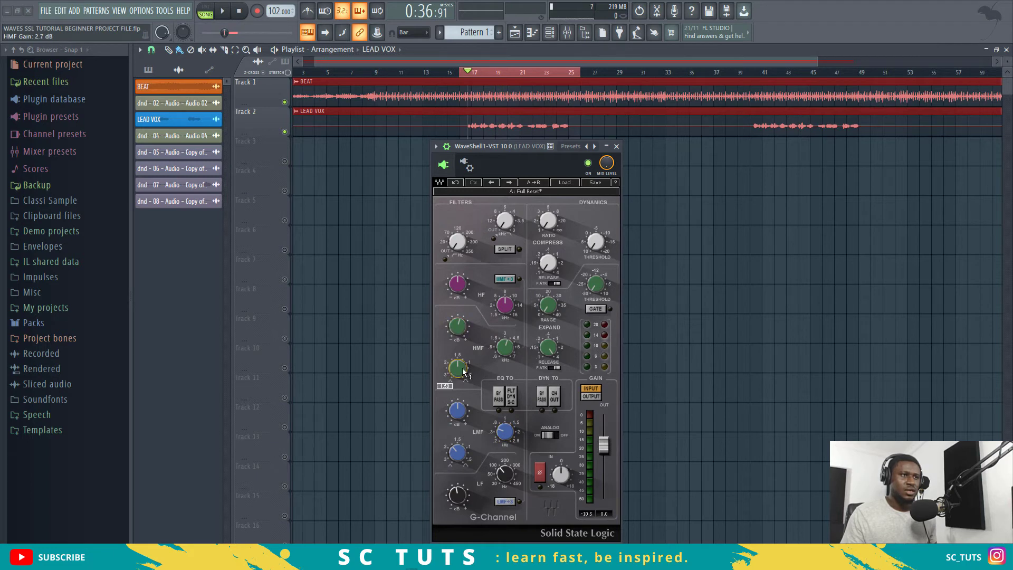
{"action": "left_click_drag", "start_coordinate": [462, 369], "coordinate": [462, 369]}
{"action": "key", "text": "space"}
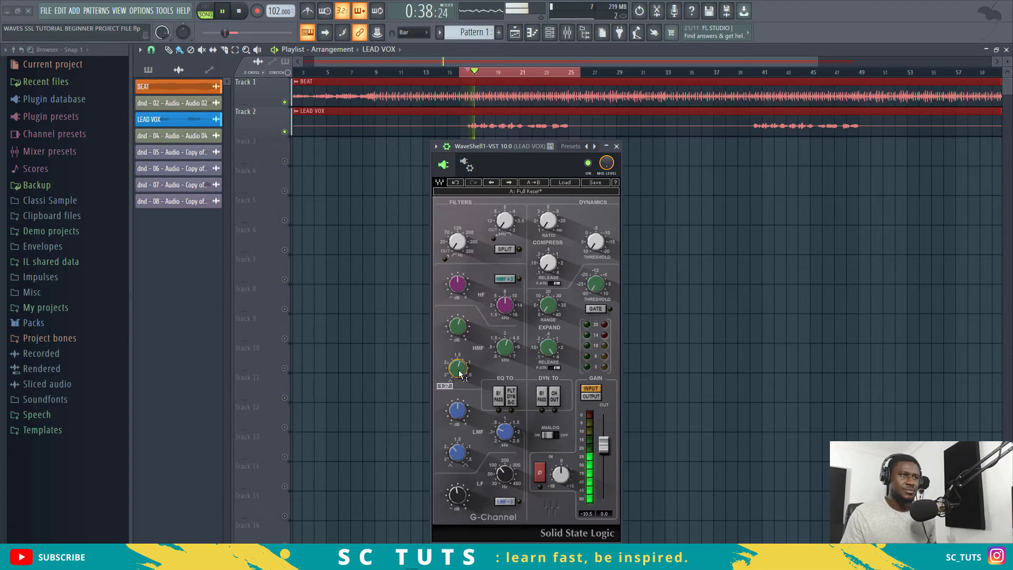
{"action": "left_click_drag", "start_coordinate": [458, 368], "coordinate": [458, 371]}
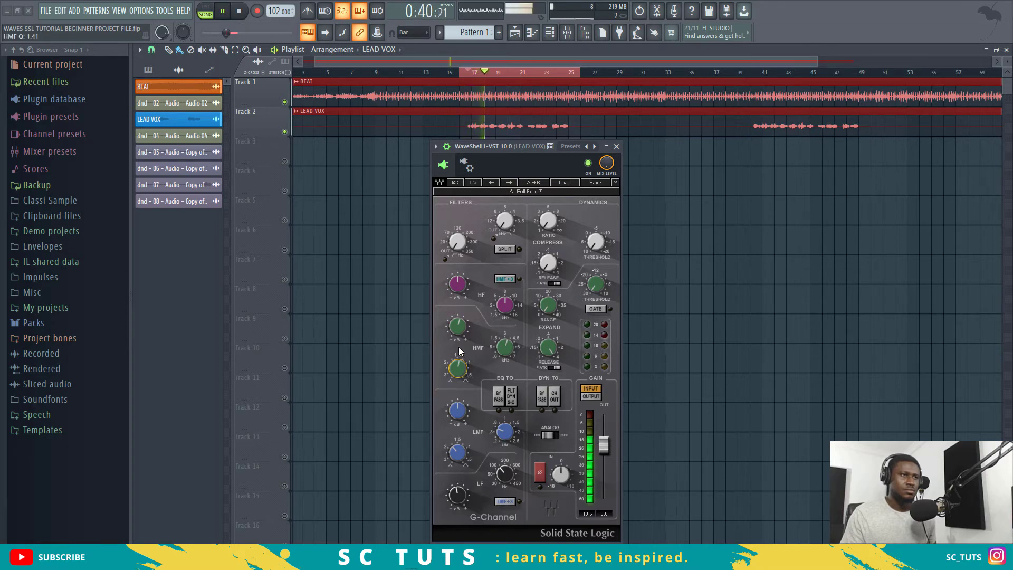
Step: Raise the G-Channel's HMF frequency during playback and replay the vocal section to check it
{"action": "left_click_drag", "start_coordinate": [505, 347], "coordinate": [505, 334]}
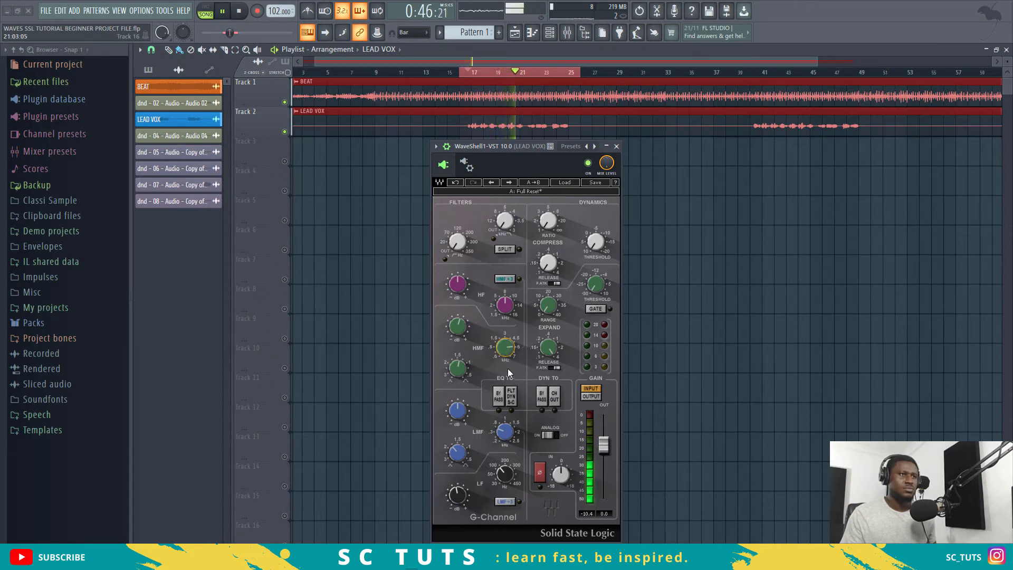
{"action": "key", "text": "space"}
{"action": "key", "text": "space"}
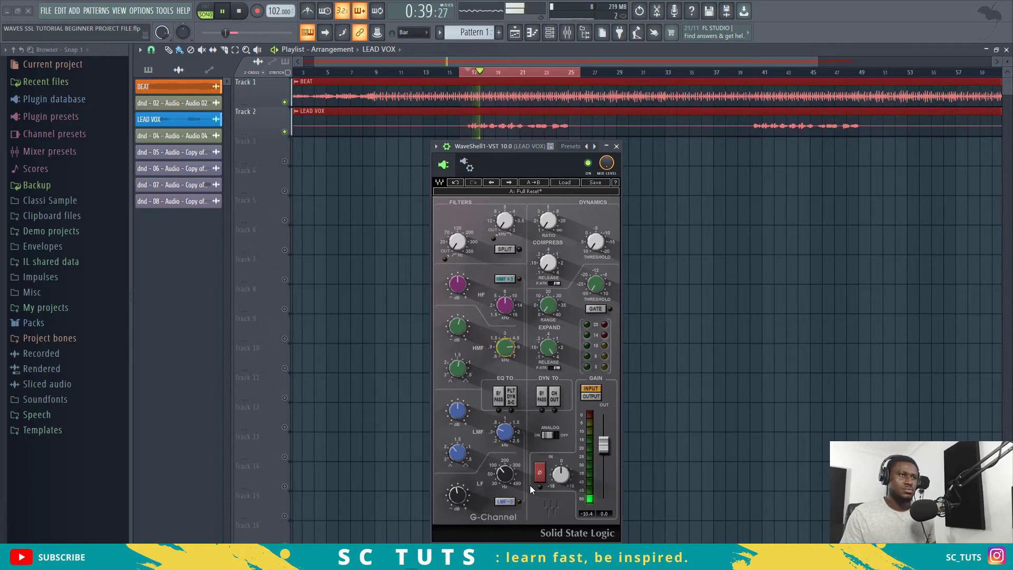
{"action": "key", "text": "space"}
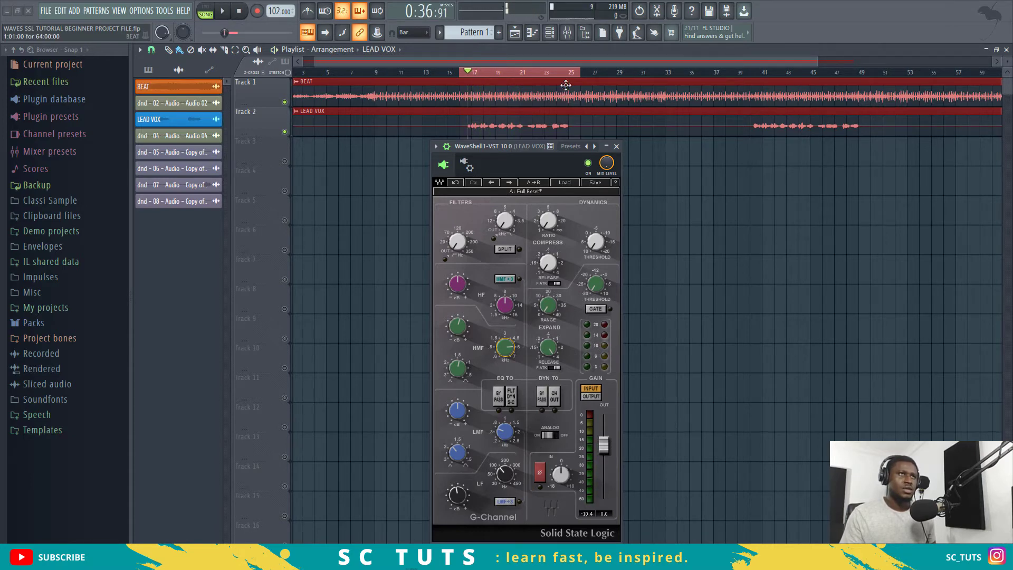
Step: Lower the LEAD VOX mixer fader, audition the vocal against the beat, and close the mixer
{"action": "left_click", "coordinate": [567, 33]}
{"action": "left_click_drag", "start_coordinate": [227, 289], "coordinate": [229, 312]}
{"action": "key", "text": "space"}
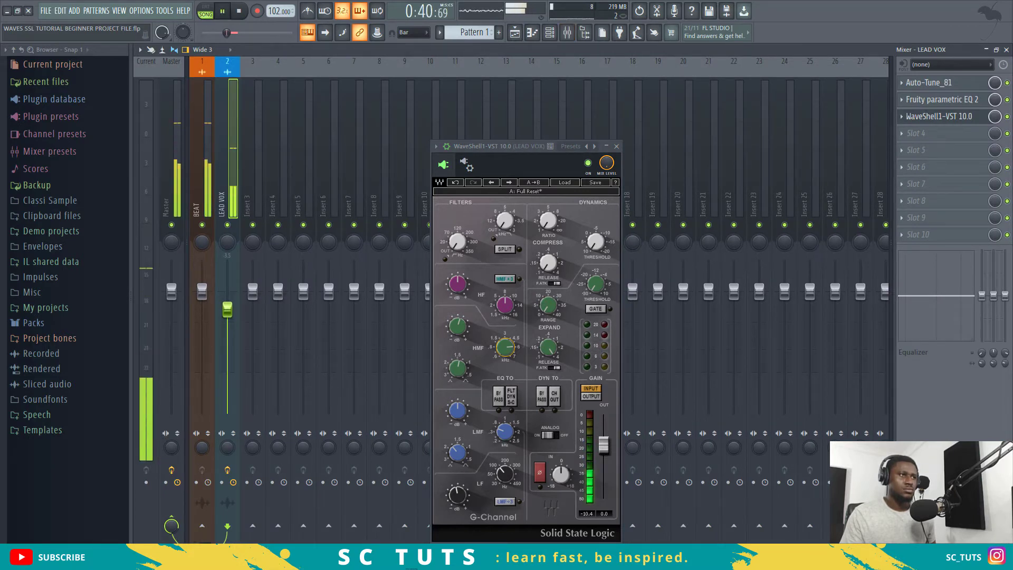
{"action": "left_click", "coordinate": [986, 49]}
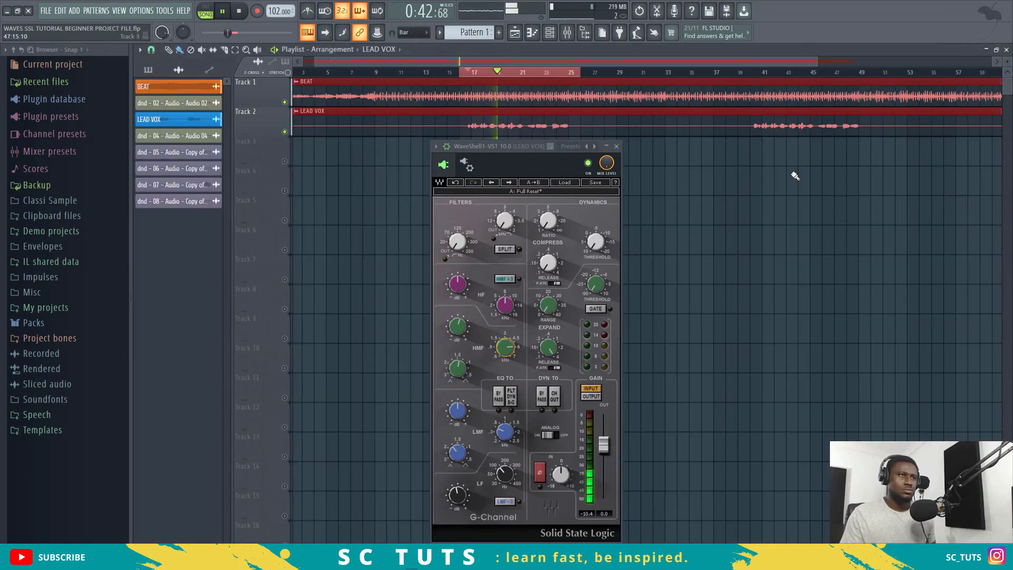
{"action": "mouse_move", "coordinate": [514, 299]}
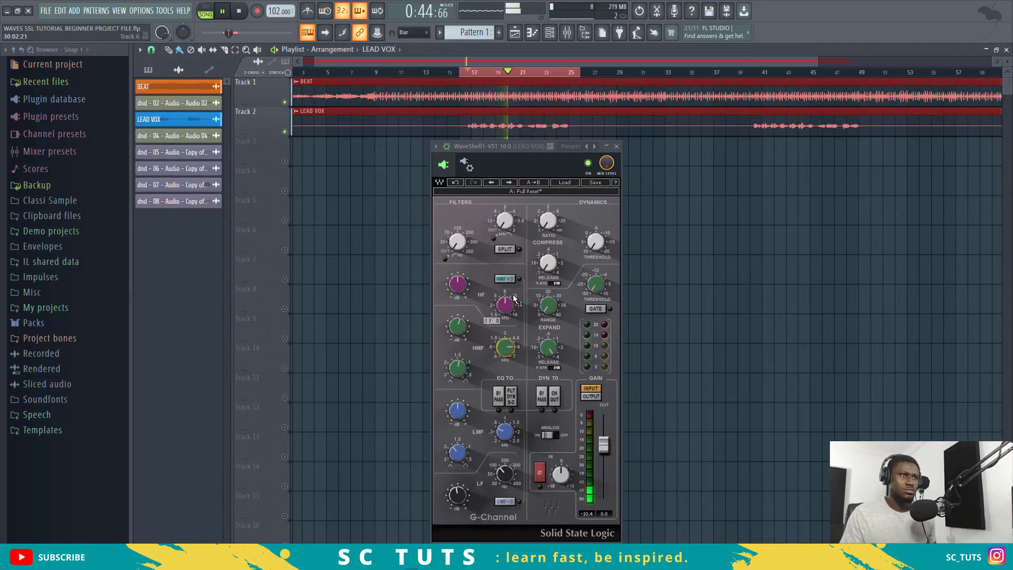
{"action": "key", "text": "space"}
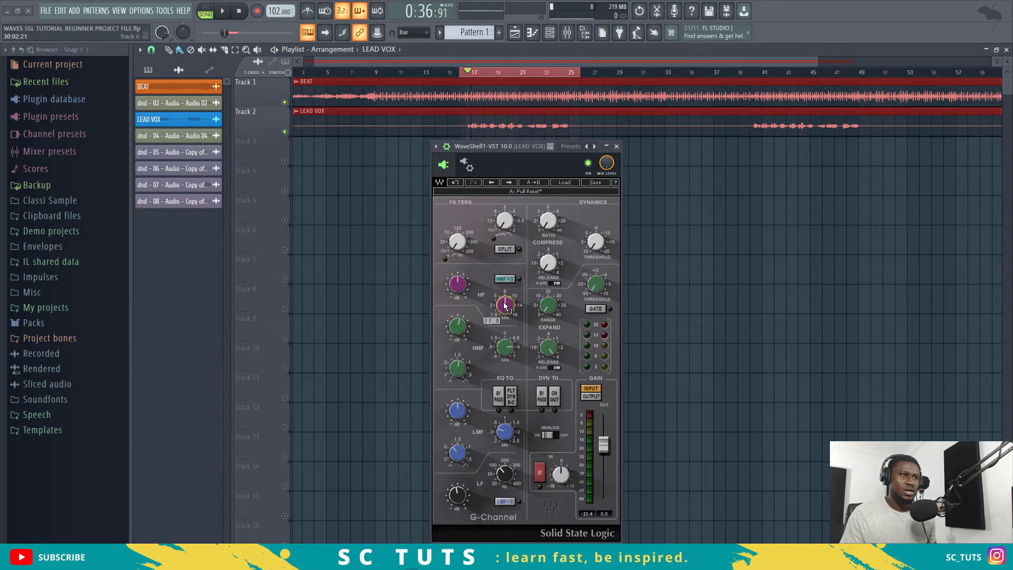
Step: Set the G-Channel's HF frequency to 12.08 kHz and its HF gain to -4.7 dB, auditioning the result
{"action": "left_click_drag", "start_coordinate": [514, 300], "coordinate": [514, 303]}
{"action": "left_click_drag", "start_coordinate": [505, 305], "coordinate": [505, 301]}
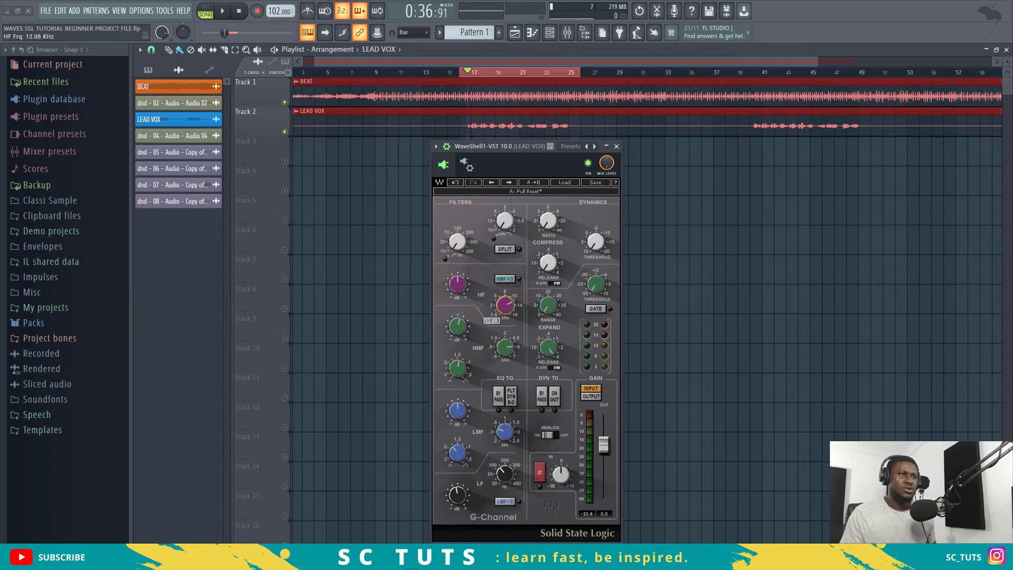
{"action": "mouse_move", "coordinate": [457, 284]}
{"action": "left_mouse_down"}
{"action": "mouse_move", "coordinate": [458, 308]}
{"action": "mouse_move", "coordinate": [458, 296]}
{"action": "left_mouse_up"}
{"action": "key", "text": "space"}
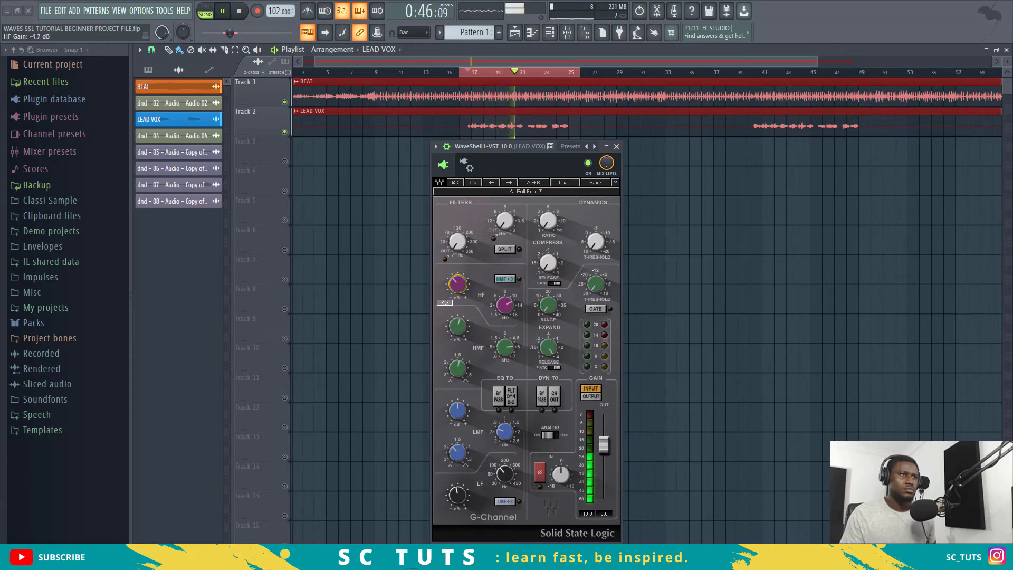
{"action": "key", "text": "space"}
{"action": "key", "text": "space"}
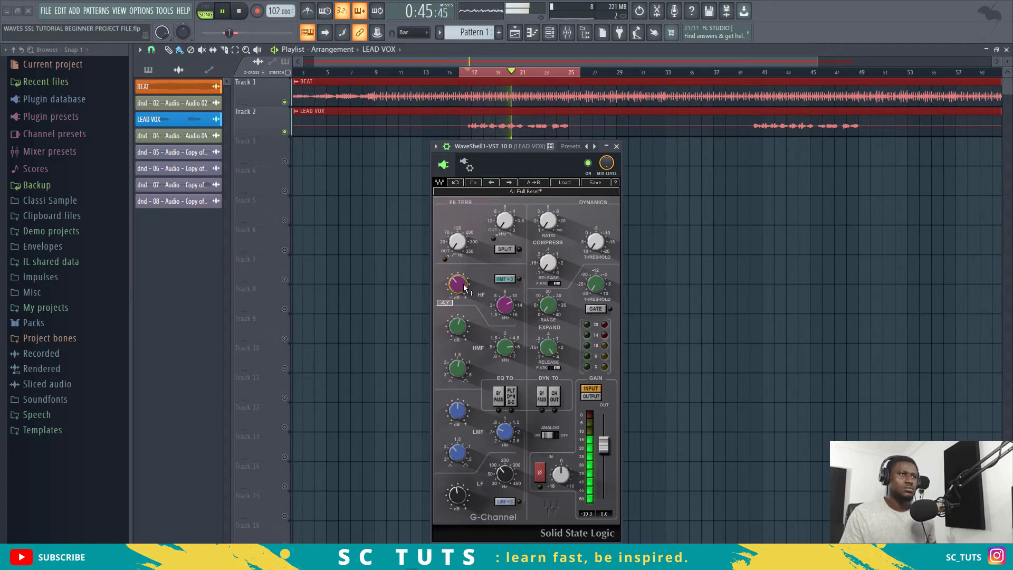
{"action": "key", "text": "space"}
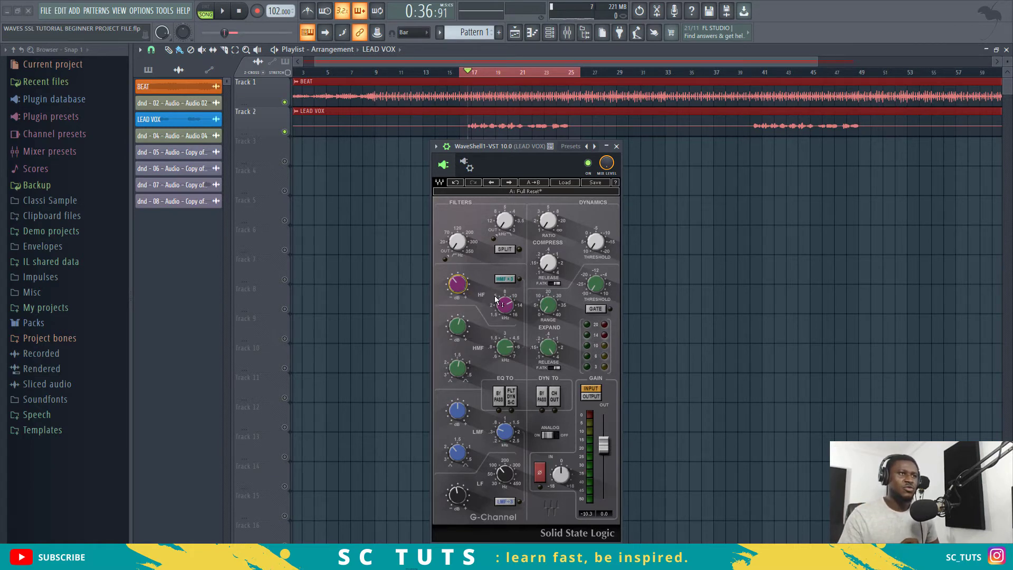
Step: Compare the looped vocal section with the G-Channel plugin switched off and on during playback
{"action": "mouse_move", "coordinate": [496, 301]}
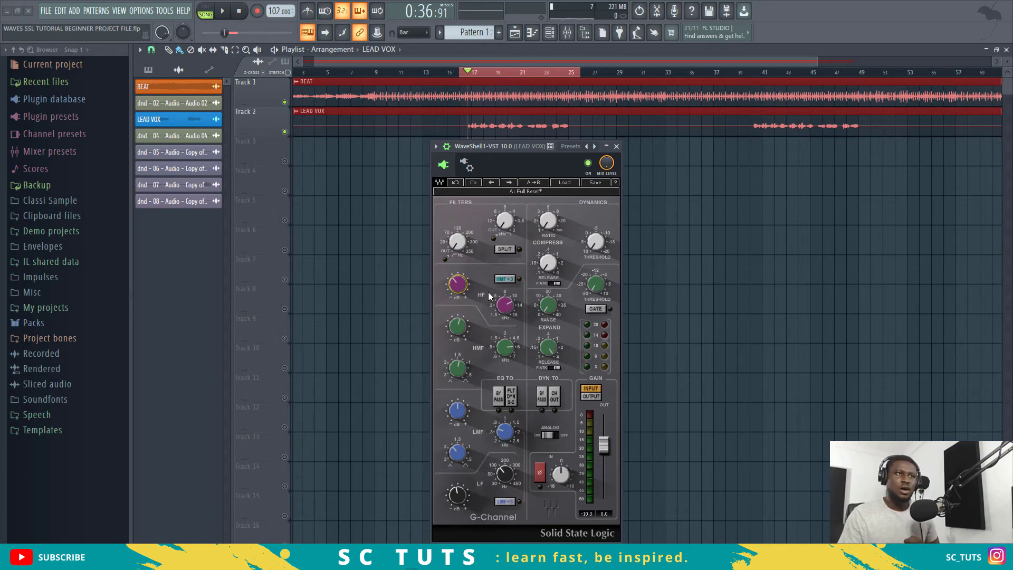
{"action": "key", "text": "space"}
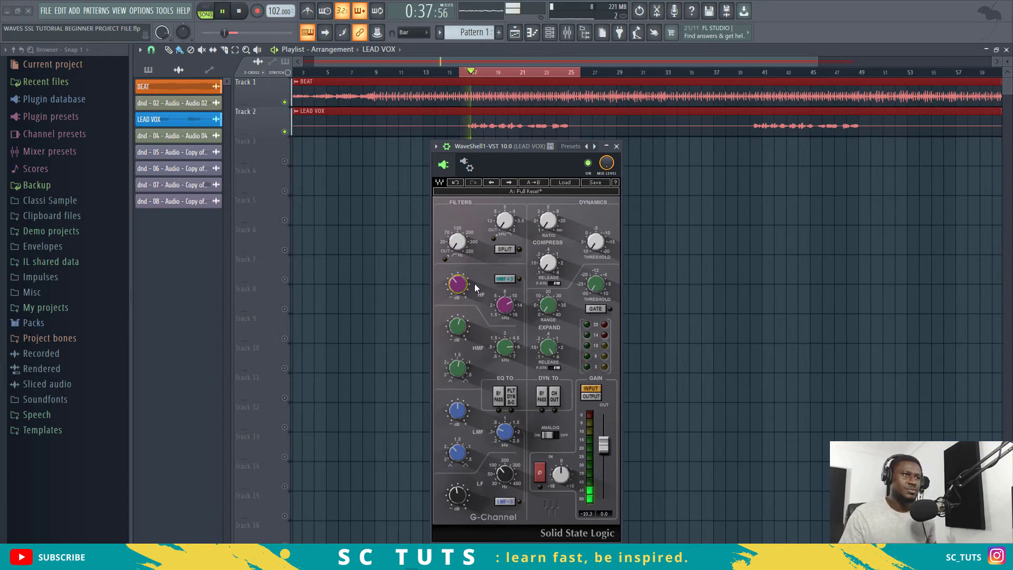
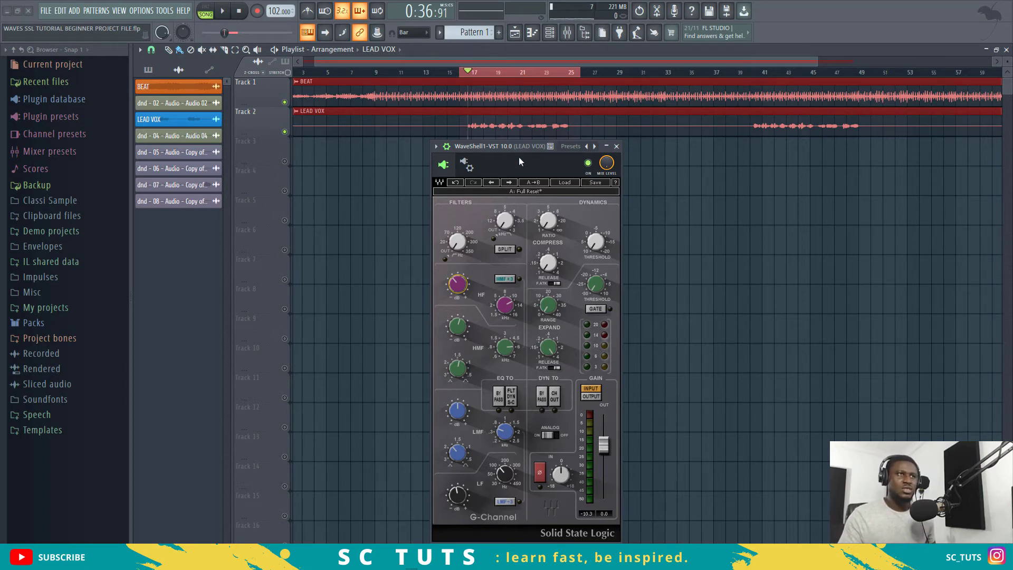
{"action": "key", "text": "space"}
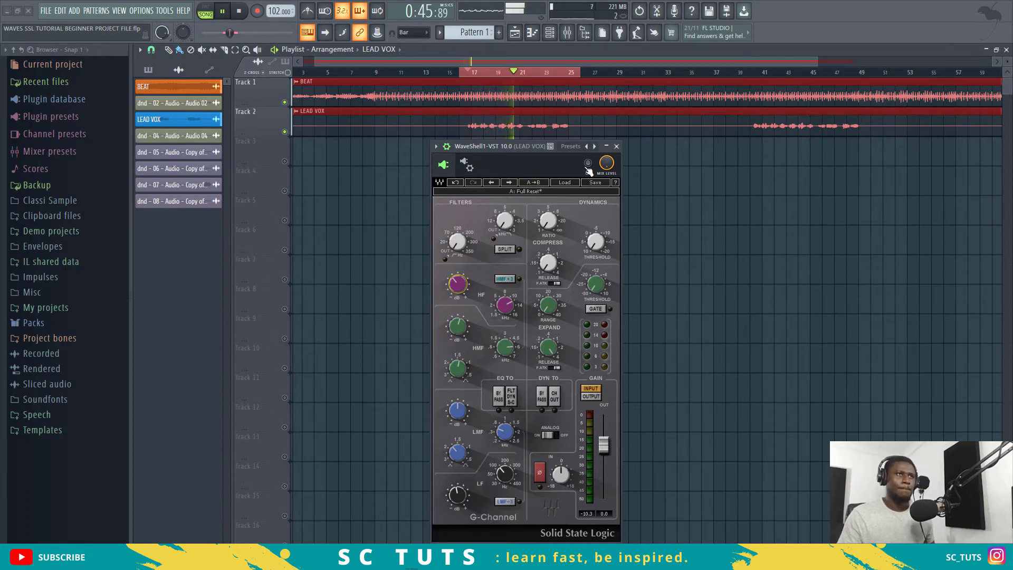
{"action": "key", "text": "space"}
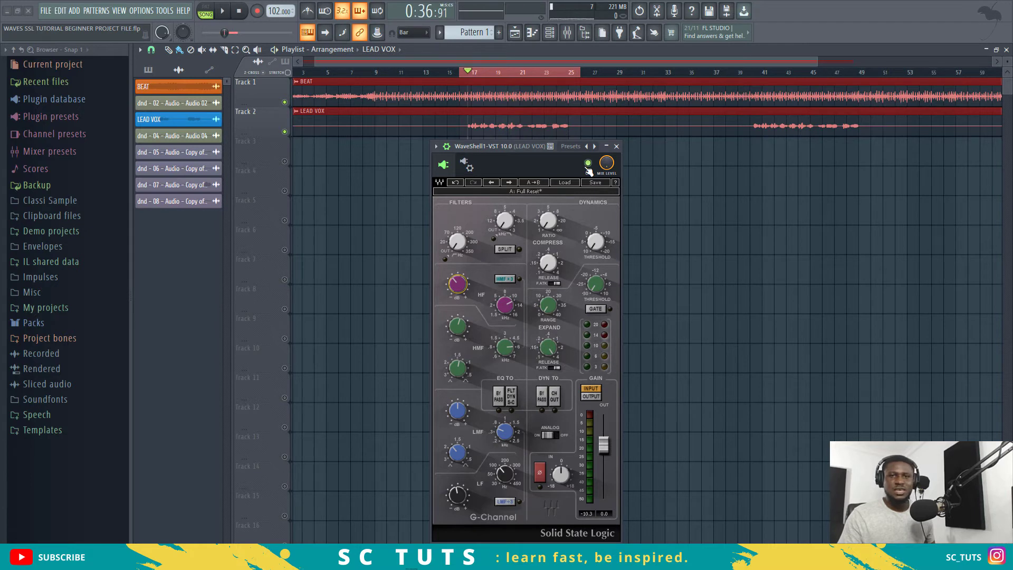
{"action": "key", "text": "space"}
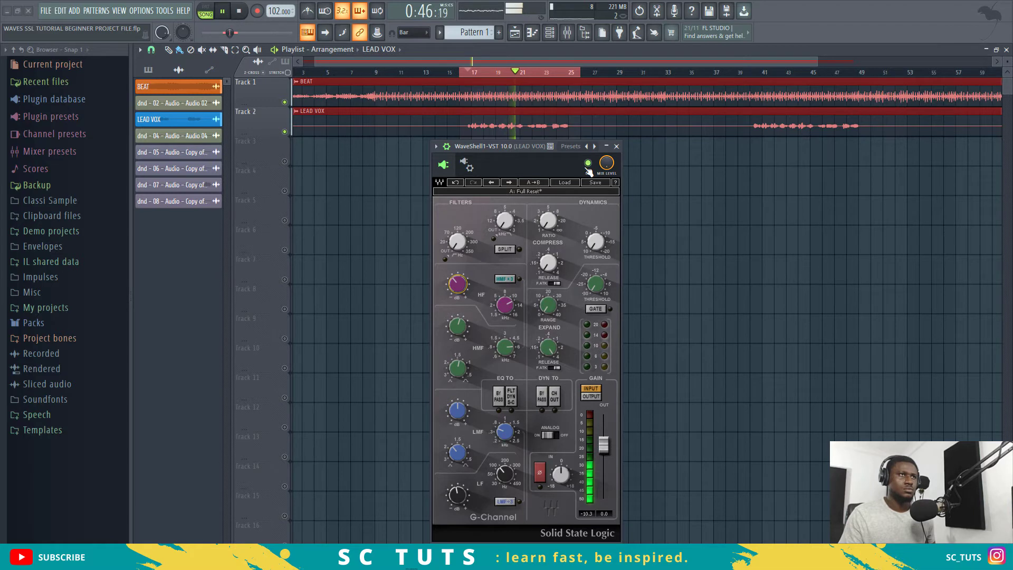
Step: Stop playback and set the G-Channel compressor's ratio to 3.7 and its release to 0.47
{"action": "key", "text": "space"}
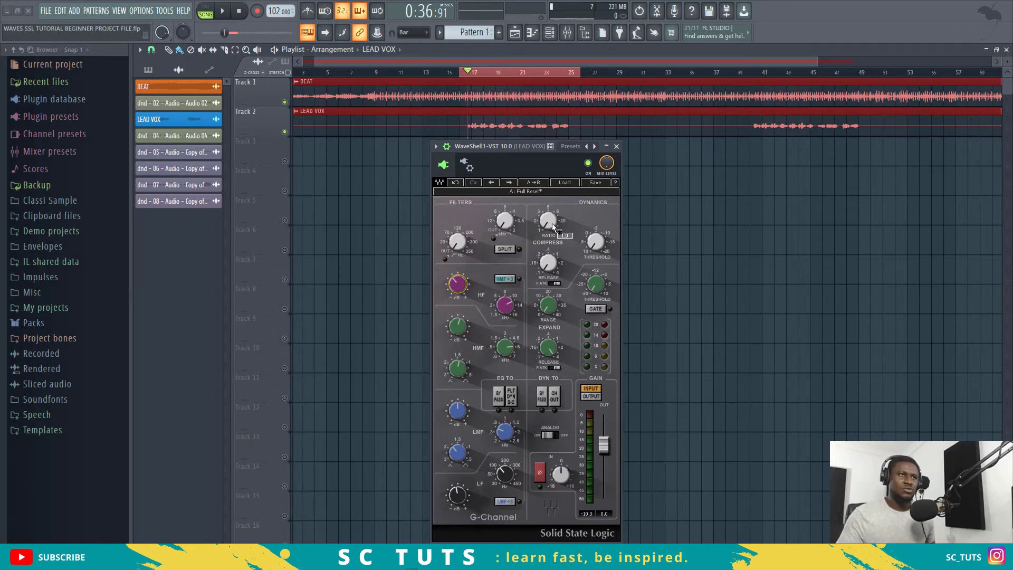
{"action": "mouse_move", "coordinate": [552, 223]}
{"action": "left_mouse_down"}
{"action": "mouse_move", "coordinate": [552, 201]}
{"action": "mouse_move", "coordinate": [552, 232]}
{"action": "left_mouse_up"}
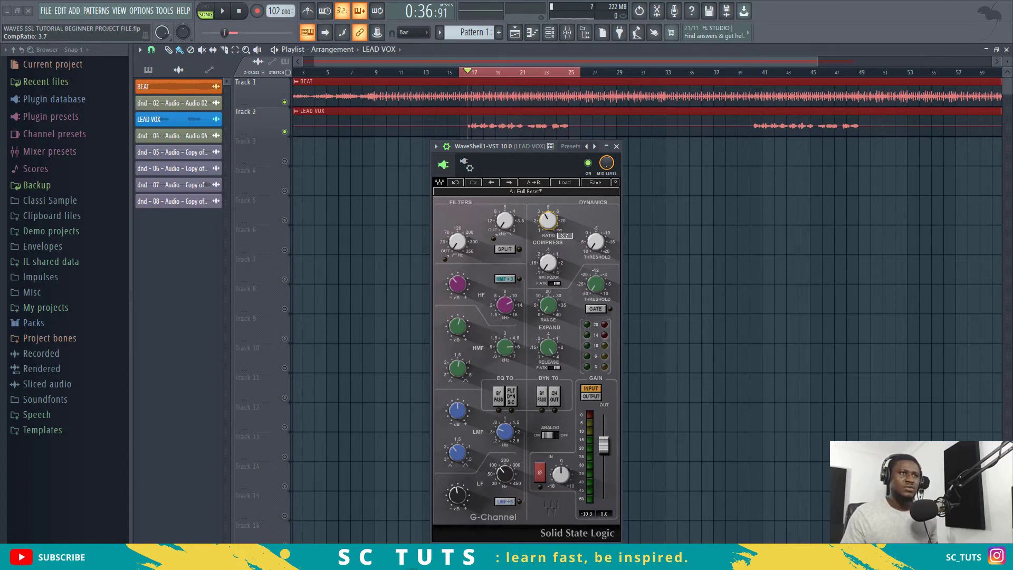
{"action": "left_click", "coordinate": [554, 285]}
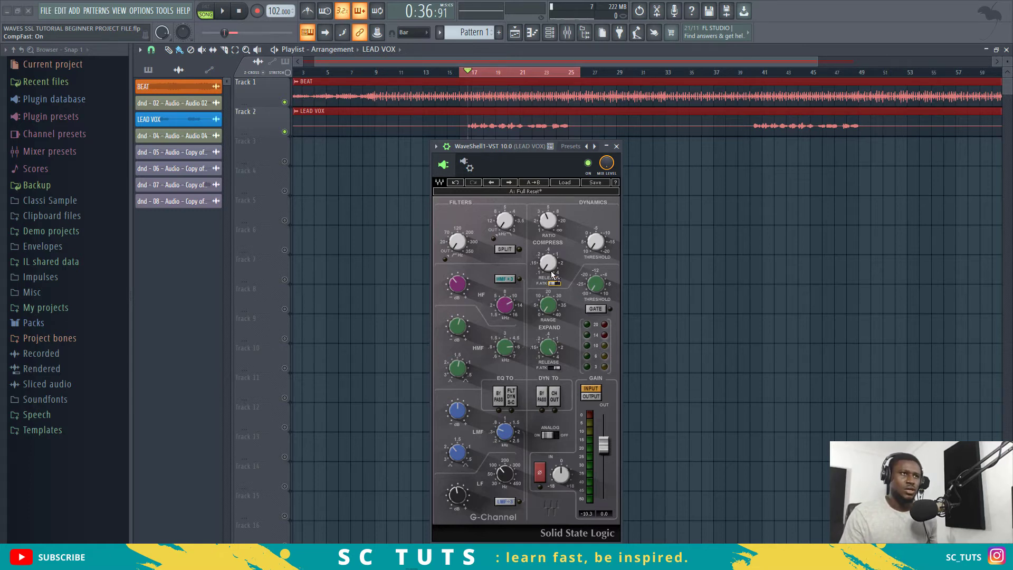
{"action": "left_click_drag", "start_coordinate": [551, 265], "coordinate": [550, 267]}
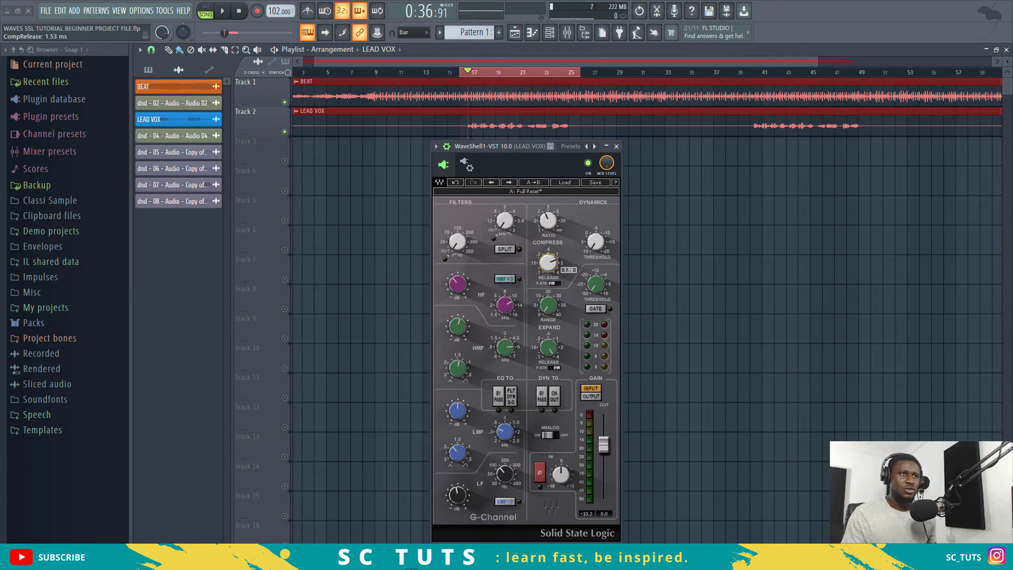
{"action": "left_click_drag", "start_coordinate": [548, 262], "coordinate": [548, 257]}
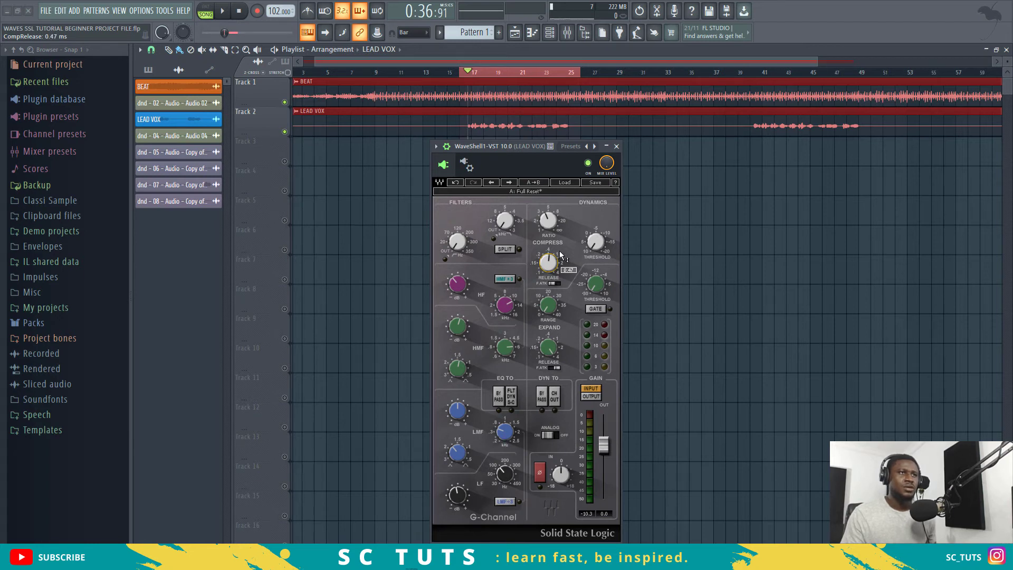
Step: Set the compressor threshold to -12.6 dB while auditioning the looped vocal section
{"action": "mouse_move", "coordinate": [603, 245]}
{"action": "left_mouse_down"}
{"action": "mouse_move", "coordinate": [603, 256]}
{"action": "mouse_move", "coordinate": [604, 233]}
{"action": "left_mouse_up"}
{"action": "key", "text": "space"}
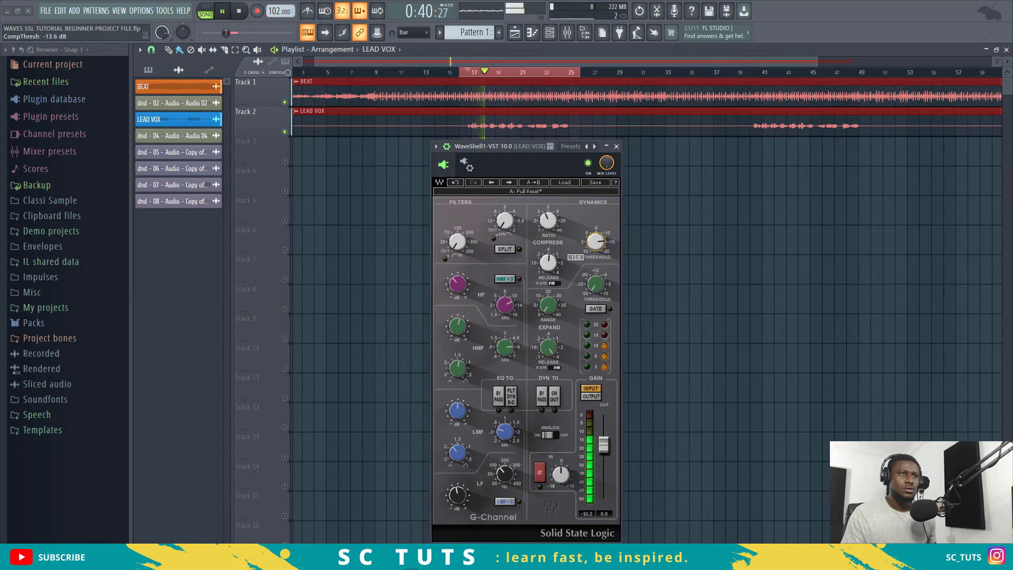
{"action": "mouse_move", "coordinate": [603, 234]}
{"action": "left_mouse_down"}
{"action": "mouse_move", "coordinate": [603, 246]}
{"action": "mouse_move", "coordinate": [603, 236]}
{"action": "left_mouse_up"}
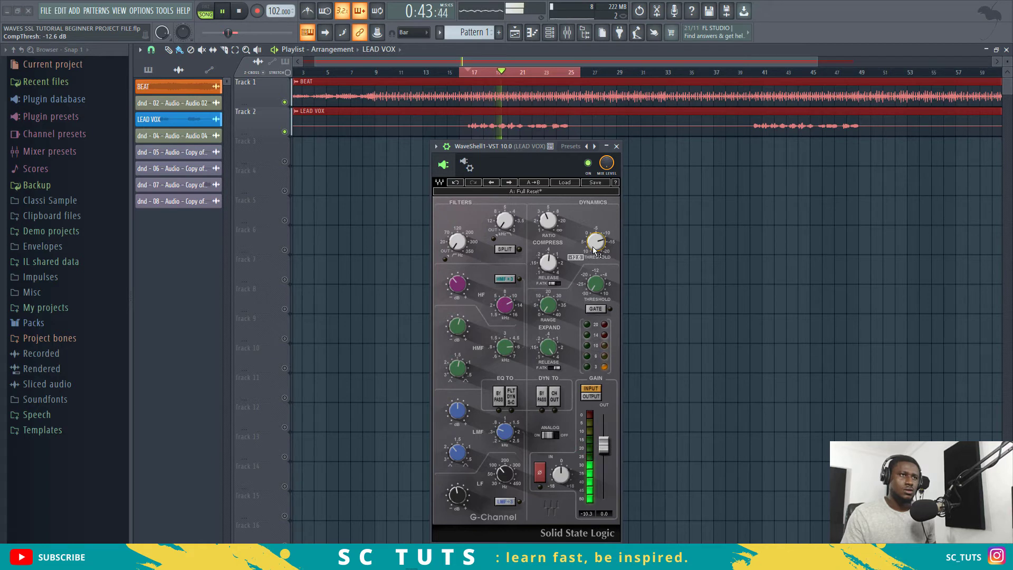
{"action": "key", "text": "space"}
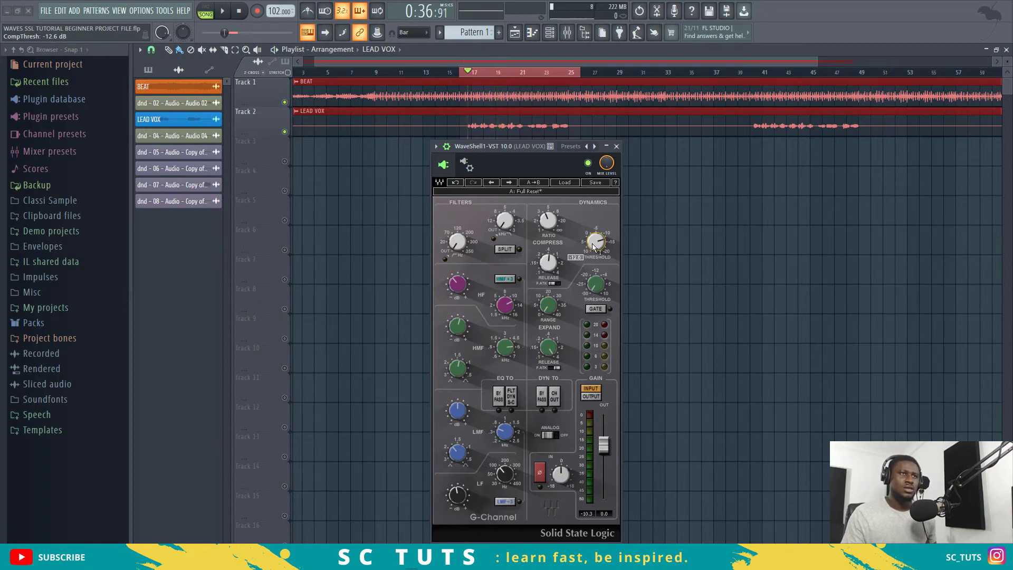
{"action": "key", "text": "space"}
{"action": "key", "text": "space"}
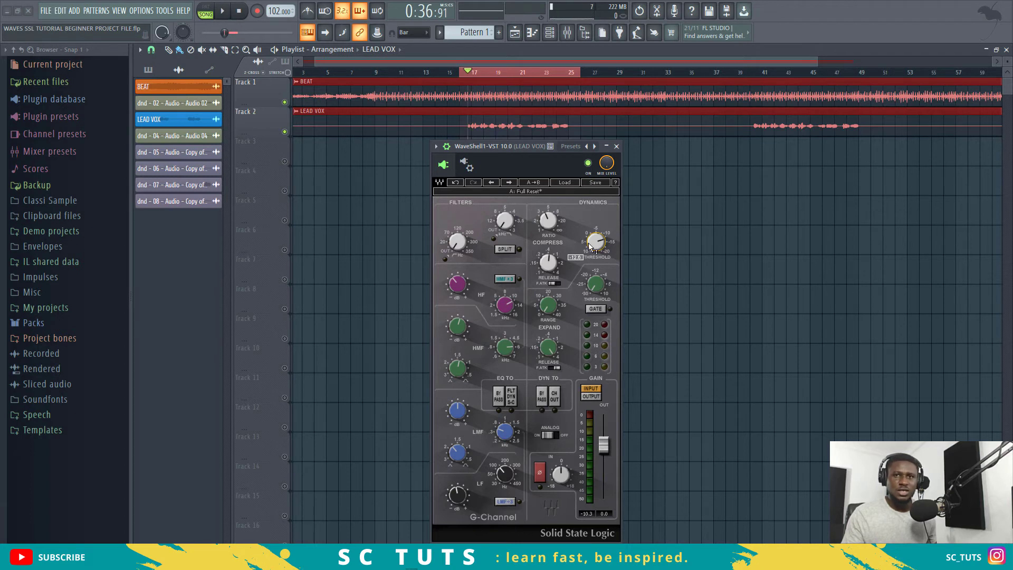
Step: Set the compressor threshold to -13.5 dB and play the looped vocal section to check the gain reduction
{"action": "left_click_drag", "start_coordinate": [590, 247], "coordinate": [590, 250]}
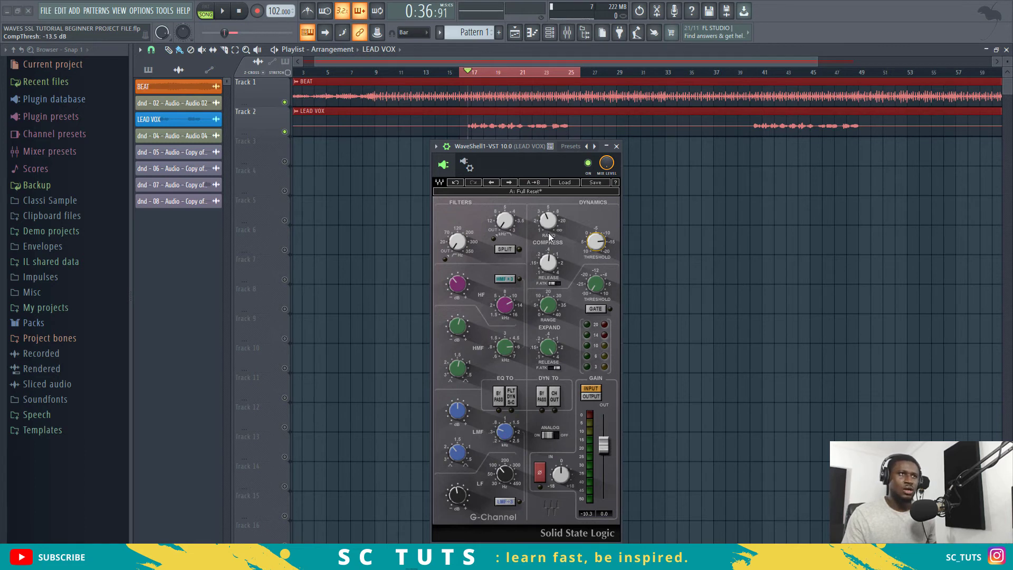
{"action": "key", "text": "space"}
{"action": "mouse_move", "coordinate": [596, 243]}
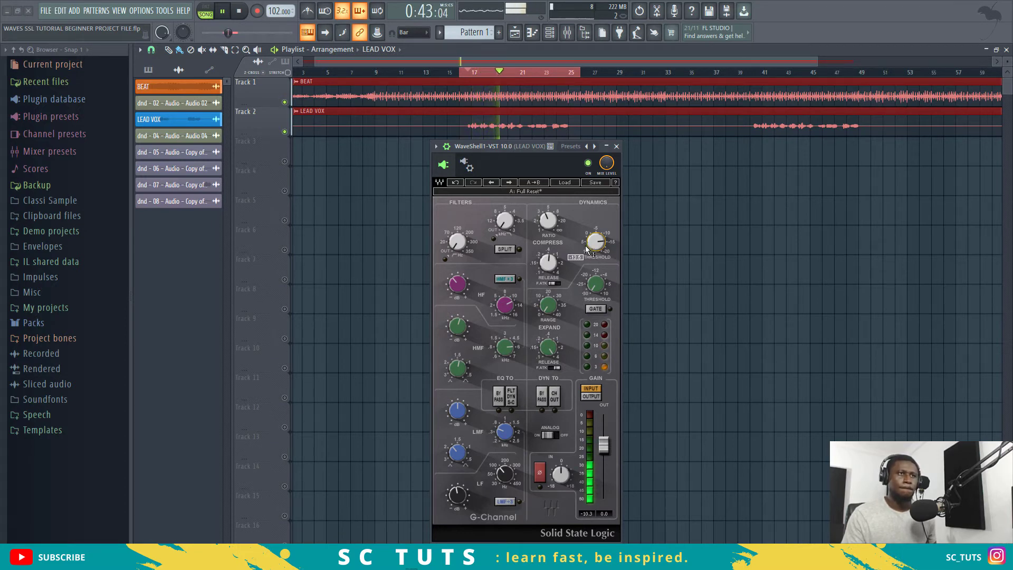
{"action": "mouse_move", "coordinate": [549, 306]}
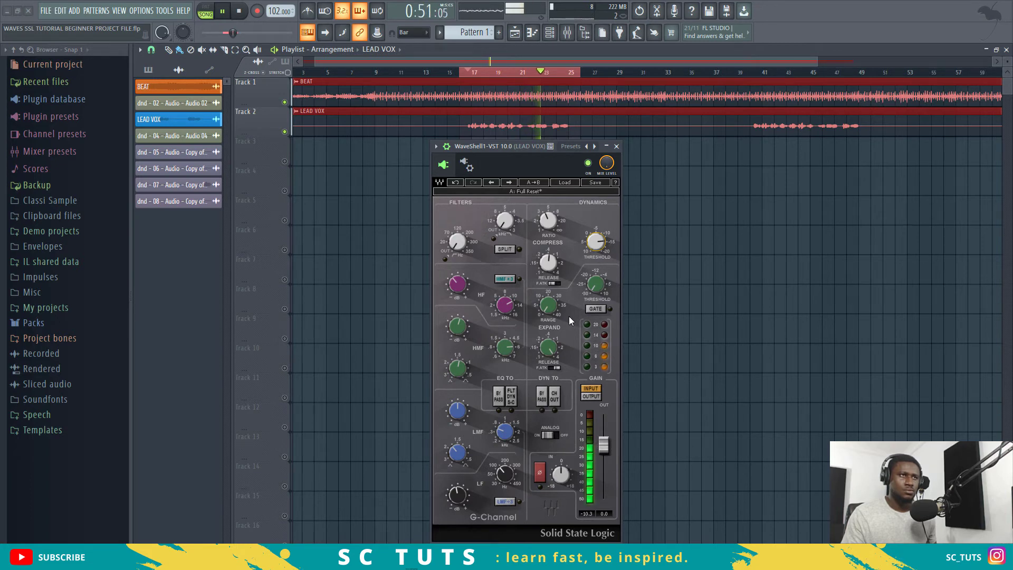
{"action": "key", "text": "space"}
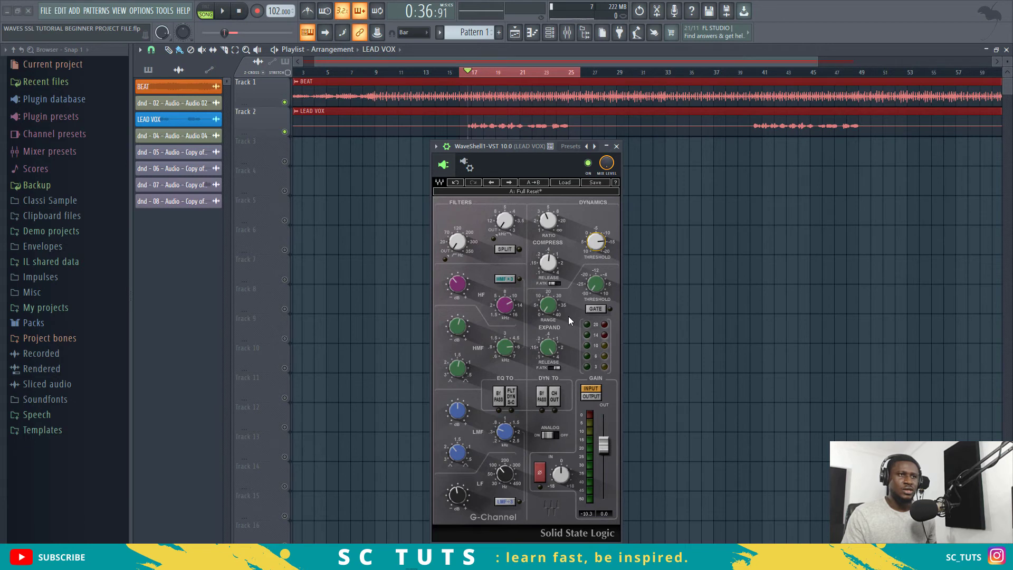
Step: Raise the G-Channel's input level to 4.9 dB, bring it back to 2.2 dB, and audition the vocal at each setting
{"action": "left_click_drag", "start_coordinate": [556, 475], "coordinate": [556, 452]}
{"action": "key", "text": "space"}
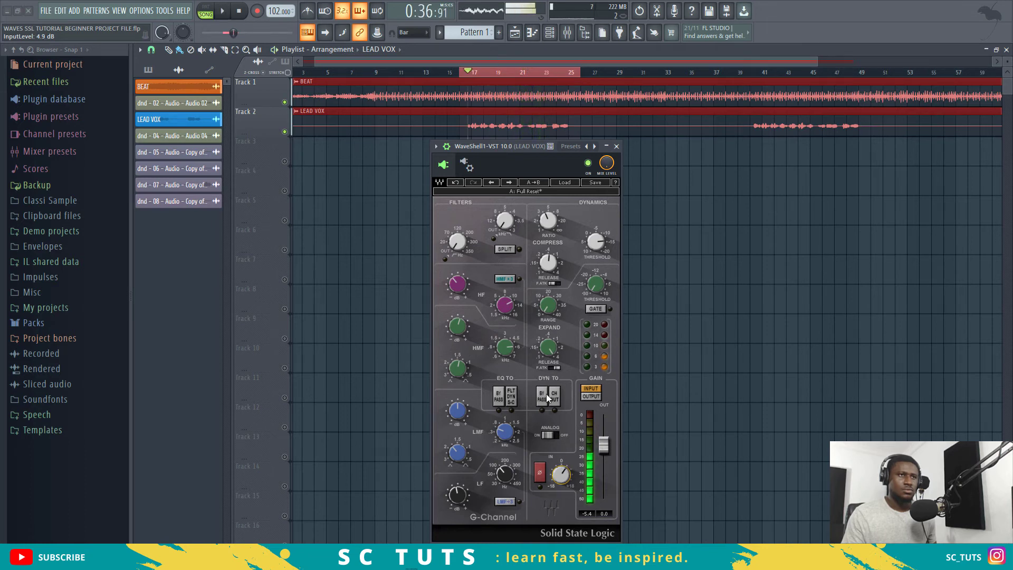
{"action": "left_click_drag", "start_coordinate": [561, 475], "coordinate": [561, 486]}
{"action": "key", "text": "space"}
{"action": "key", "text": "space"}
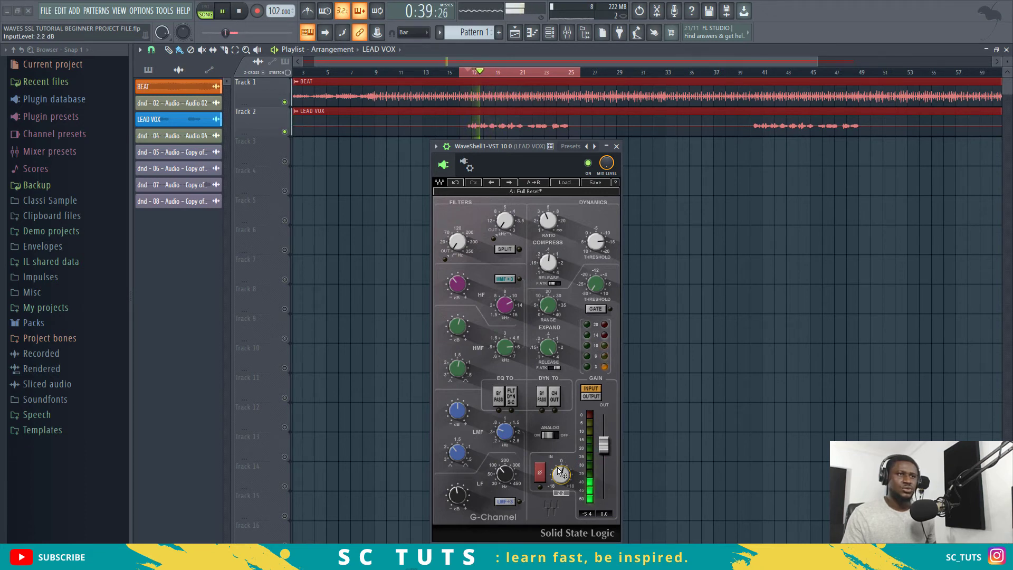
{"action": "key", "text": "space"}
Step: Enable the G-Channel's gate and audition the LEAD VOX section with the BEAT track muted
{"action": "left_click_drag", "start_coordinate": [509, 150], "coordinate": [529, 147]}
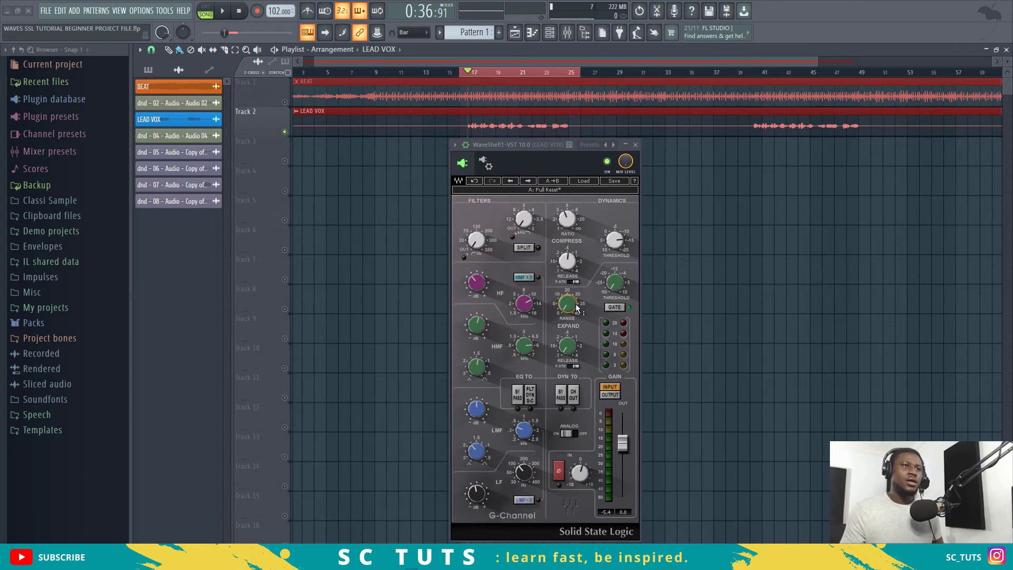
{"action": "mouse_move", "coordinate": [577, 309]}
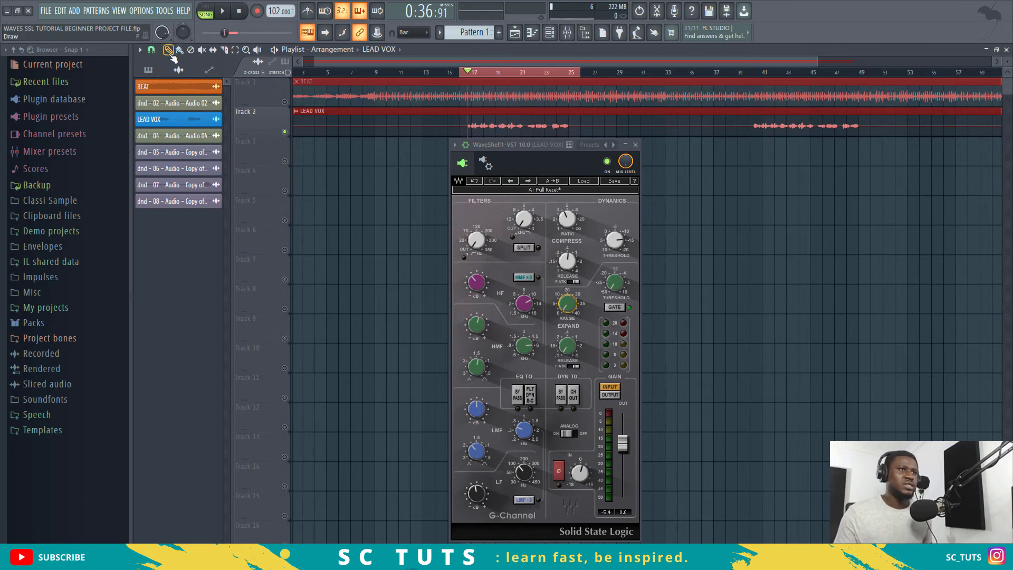
{"action": "key", "text": "space"}
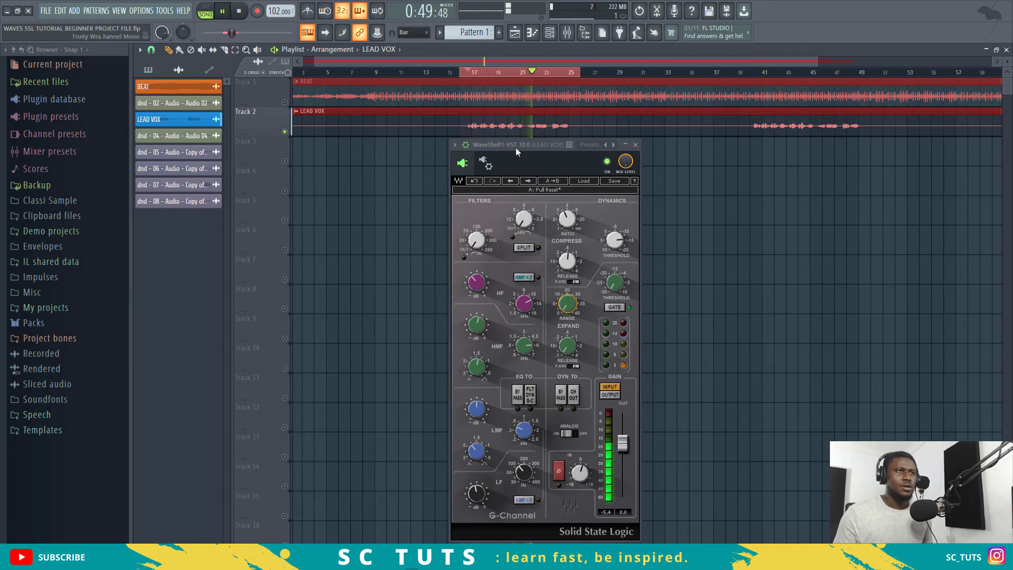
{"action": "key", "text": "space"}
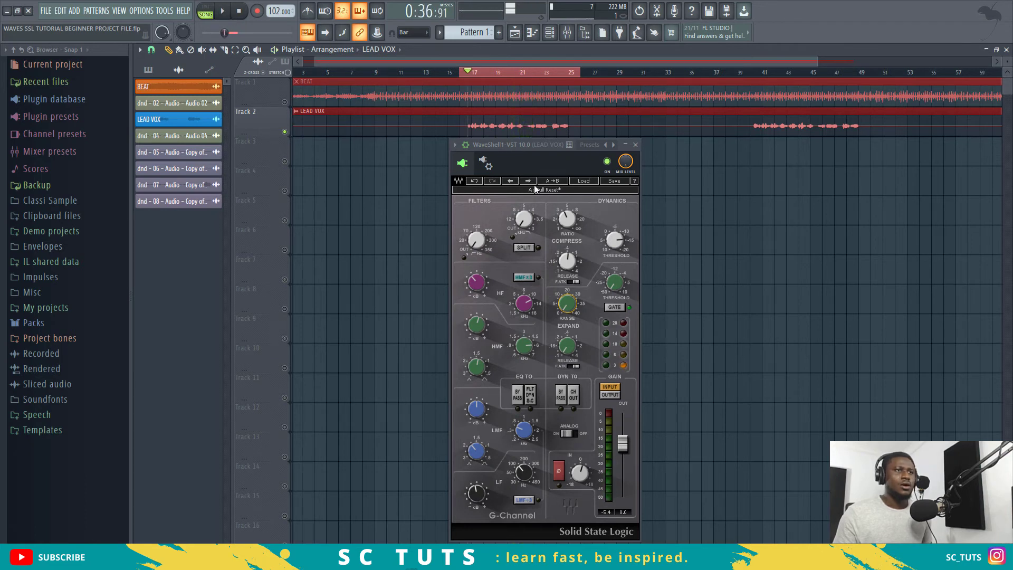
Step: Raise the gate's threshold, set its range to 19.3 dB, and audition the vocal section
{"action": "left_click", "coordinate": [615, 284]}
{"action": "left_click_drag", "start_coordinate": [615, 284], "coordinate": [615, 270]}
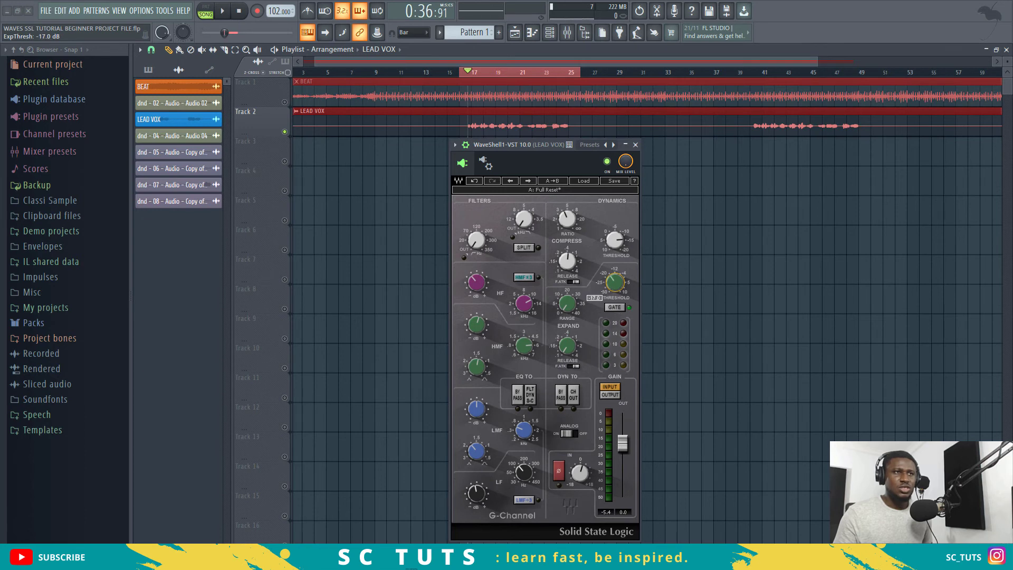
{"action": "left_click_drag", "start_coordinate": [614, 270], "coordinate": [614, 267]}
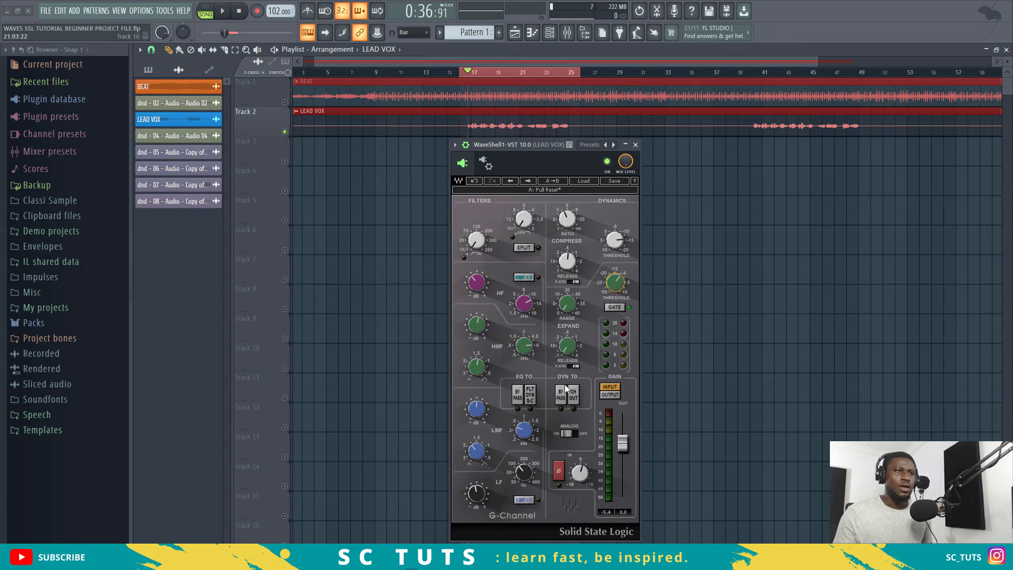
{"action": "mouse_move", "coordinate": [571, 308]}
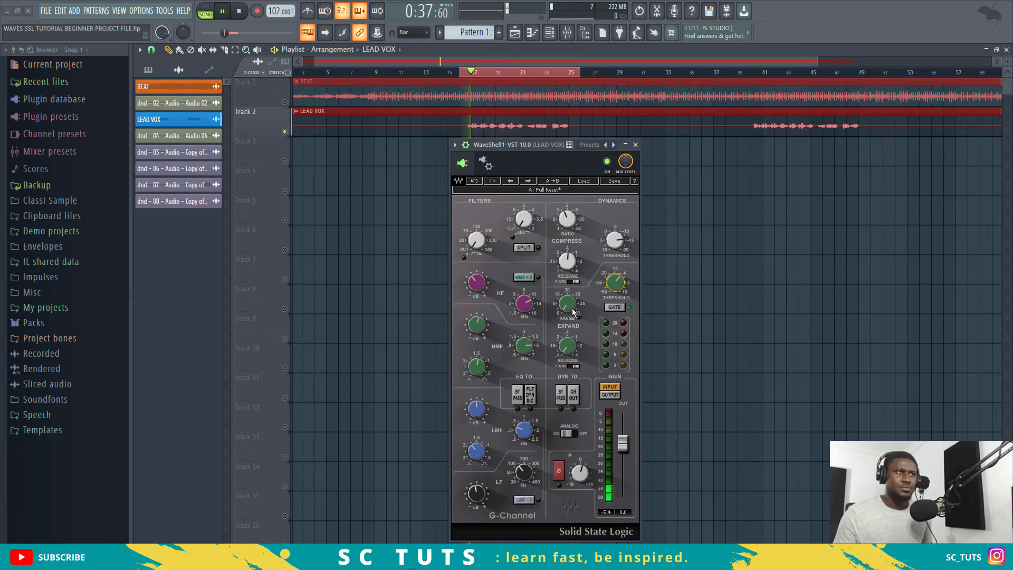
{"action": "left_click_drag", "start_coordinate": [570, 308], "coordinate": [570, 296]}
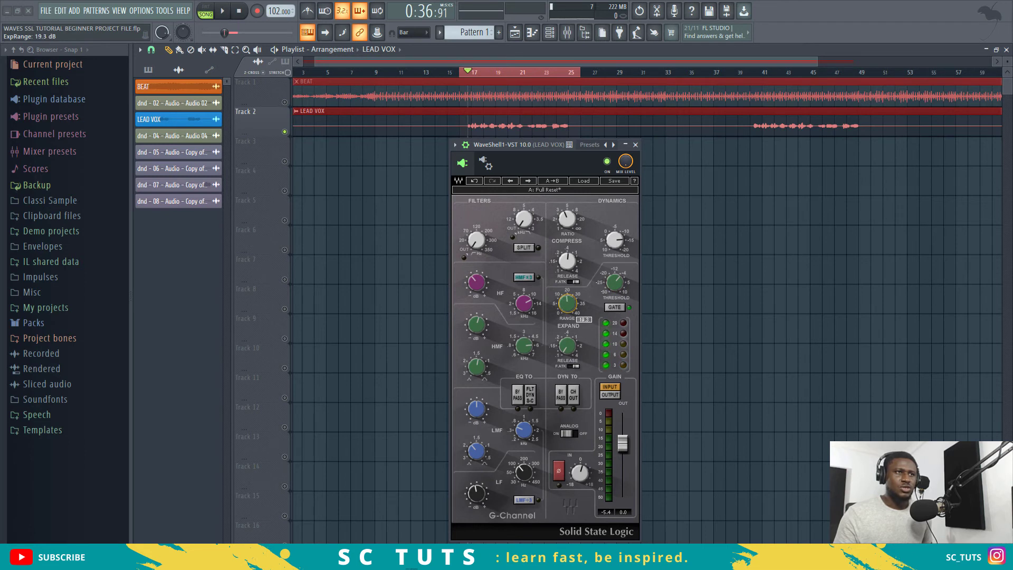
{"action": "key", "text": "space"}
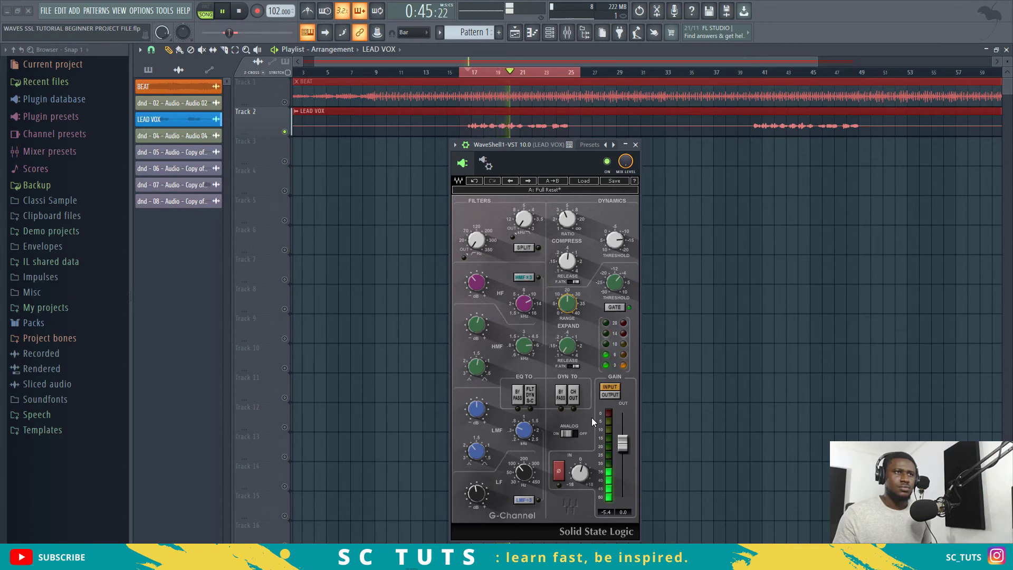
{"action": "key", "text": "space"}
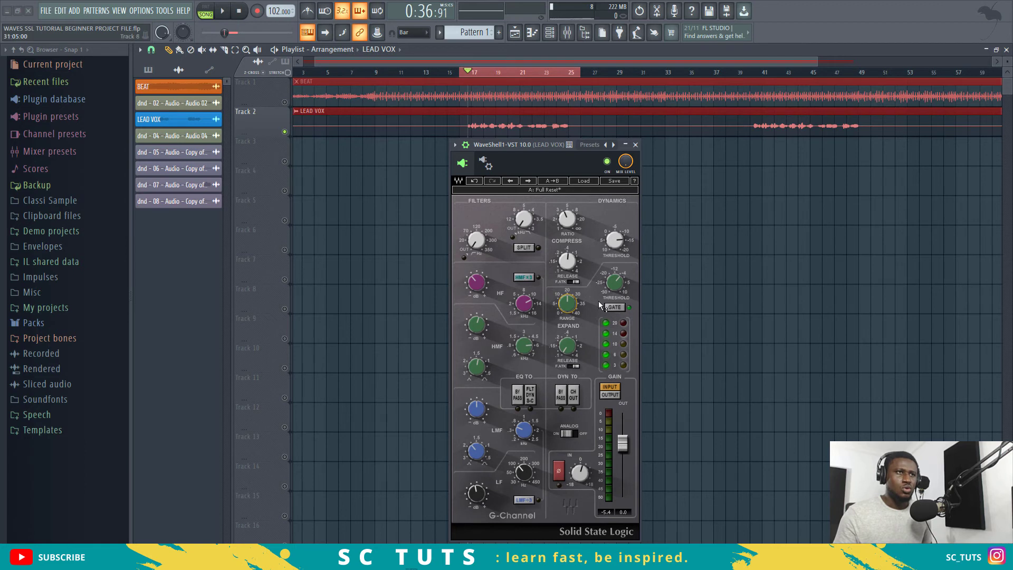
Step: Lower the gate's threshold to about the -12 mark and audition the vocal section
{"action": "mouse_move", "coordinate": [619, 282]}
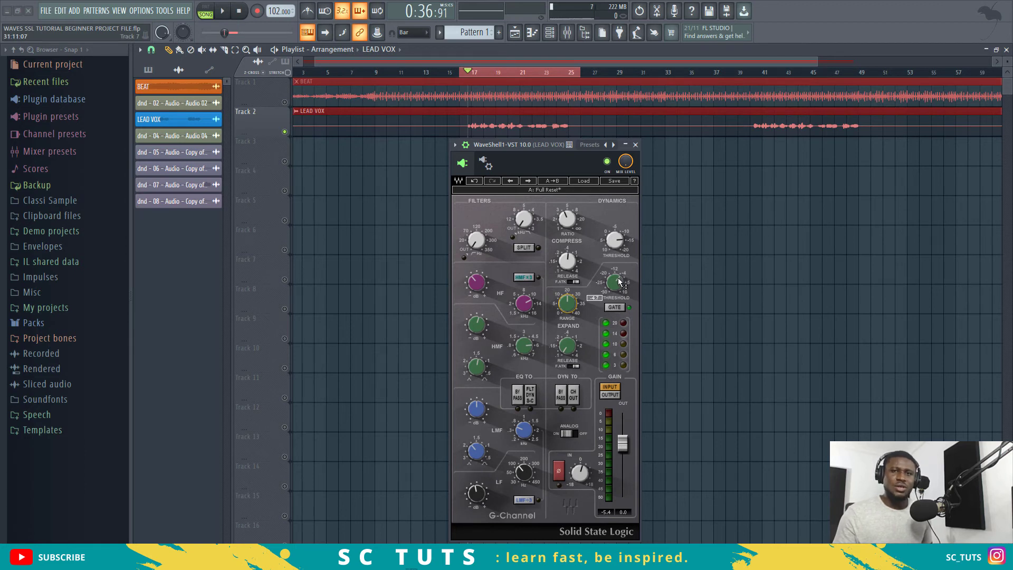
{"action": "left_click_drag", "start_coordinate": [619, 281], "coordinate": [619, 312]}
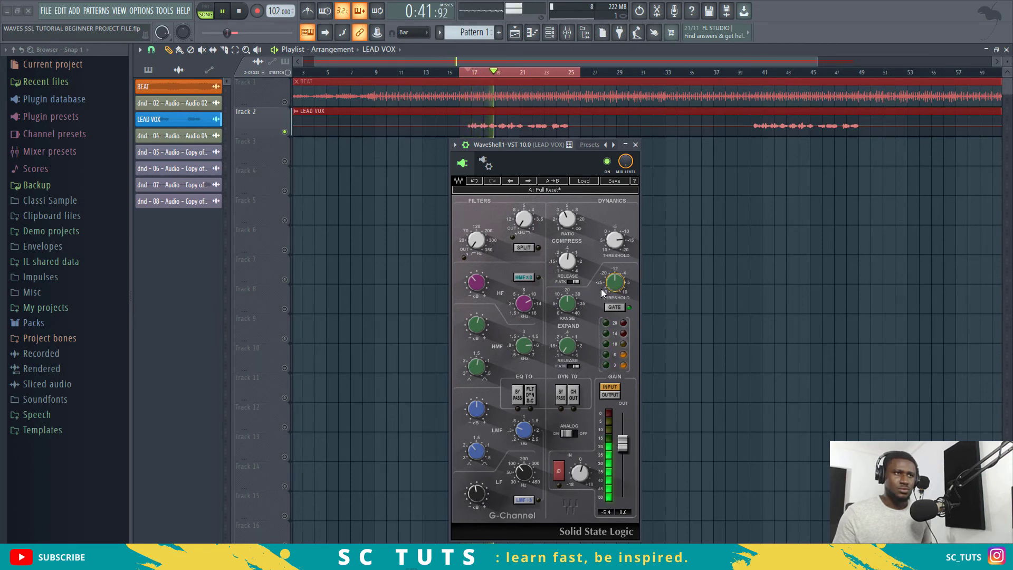
{"action": "key", "text": "space"}
Step: Lengthen the gate's release and replay the vocal section to hear how the gate closes
{"action": "mouse_move", "coordinate": [567, 346]}
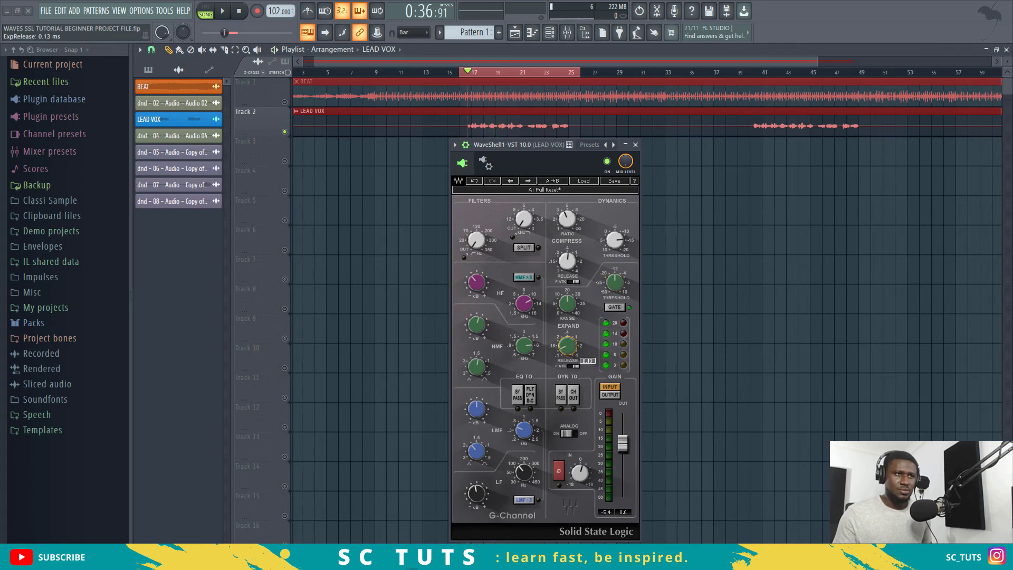
{"action": "left_click_drag", "start_coordinate": [567, 345], "coordinate": [567, 343]}
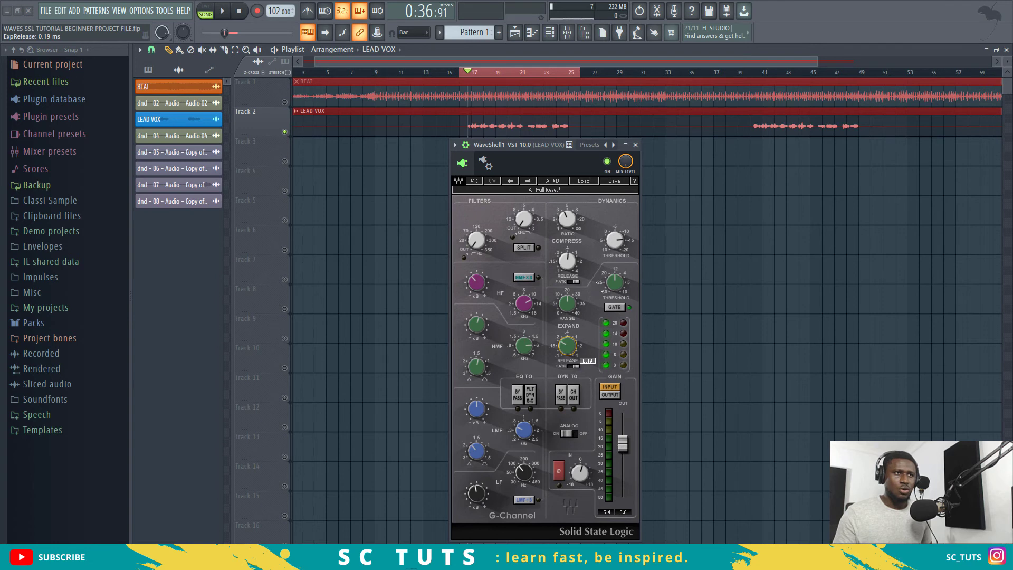
{"action": "key", "text": "space"}
{"action": "key", "text": "space"}
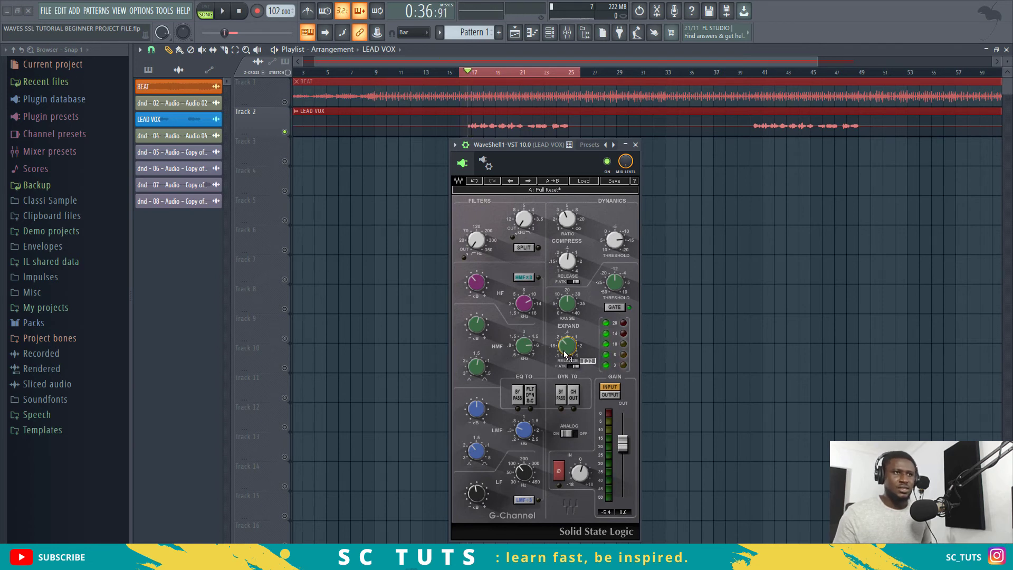
{"action": "key", "text": "space"}
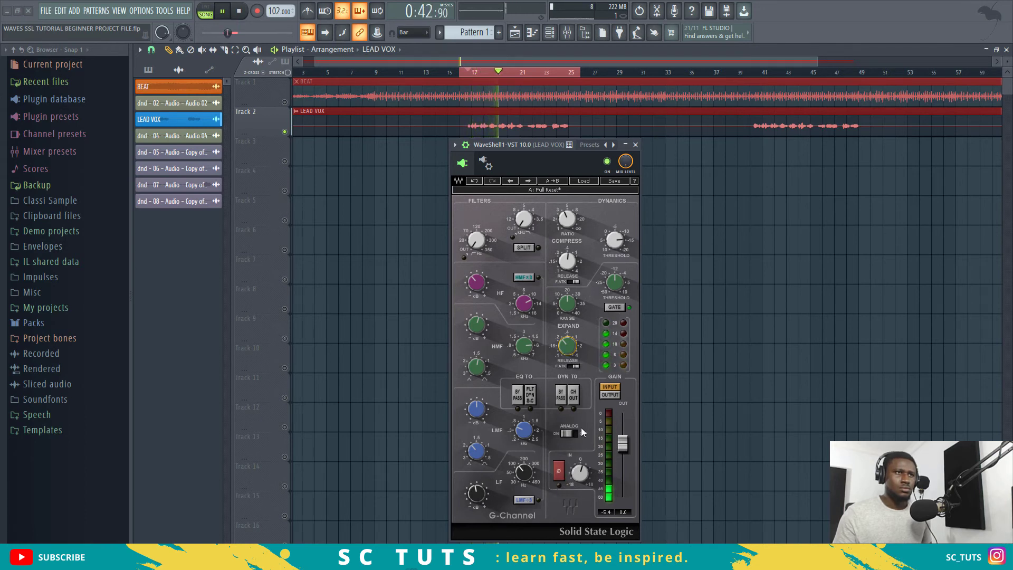
{"action": "key", "text": "space"}
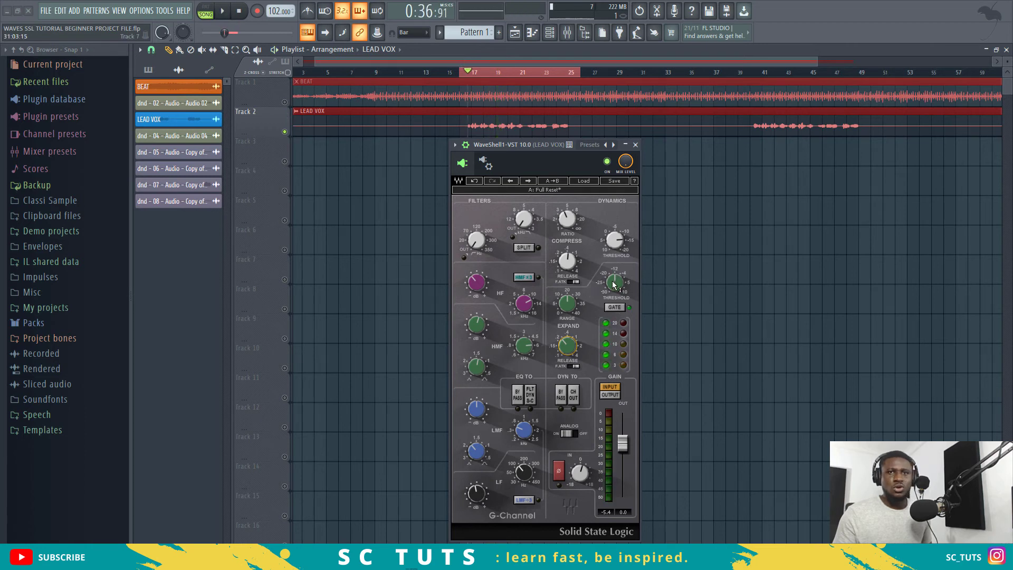
Step: Lower the gate's threshold, audition the vocal, raise the threshold again to about the -12 mark, and replay the section
{"action": "mouse_move", "coordinate": [614, 285]}
{"action": "left_click_drag", "start_coordinate": [614, 285], "coordinate": [614, 306]}
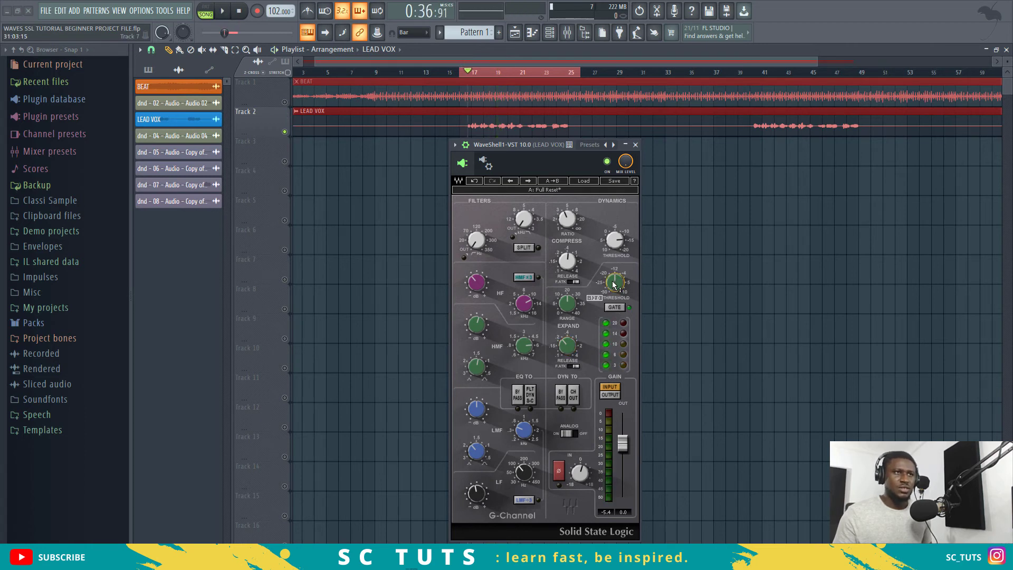
{"action": "key", "text": "space"}
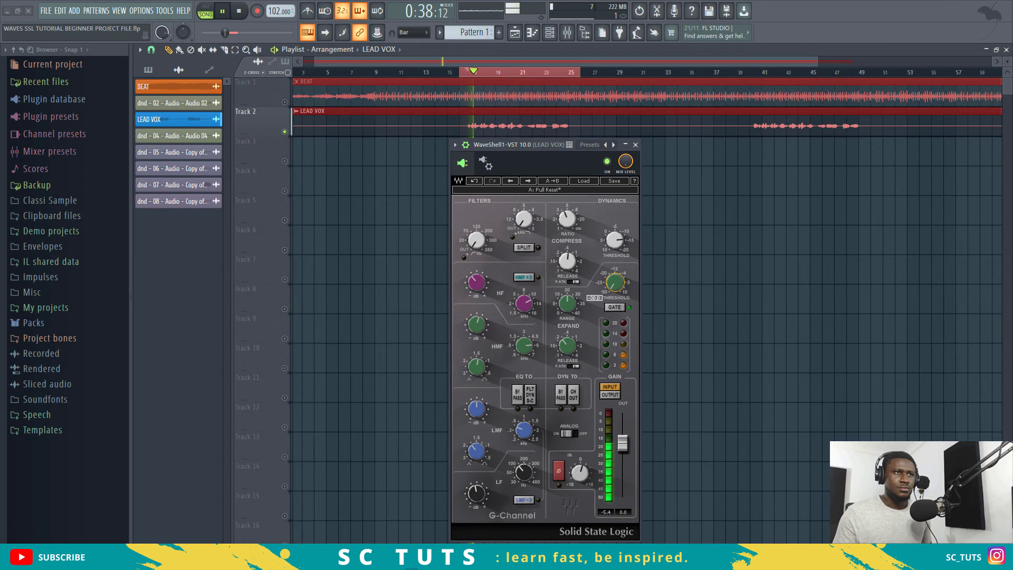
{"action": "key", "text": "space"}
{"action": "mouse_move", "coordinate": [615, 285]}
{"action": "left_mouse_down"}
{"action": "mouse_move", "coordinate": [615, 264]}
{"action": "mouse_move", "coordinate": [614, 275]}
{"action": "left_mouse_up"}
{"action": "key", "text": "space"}
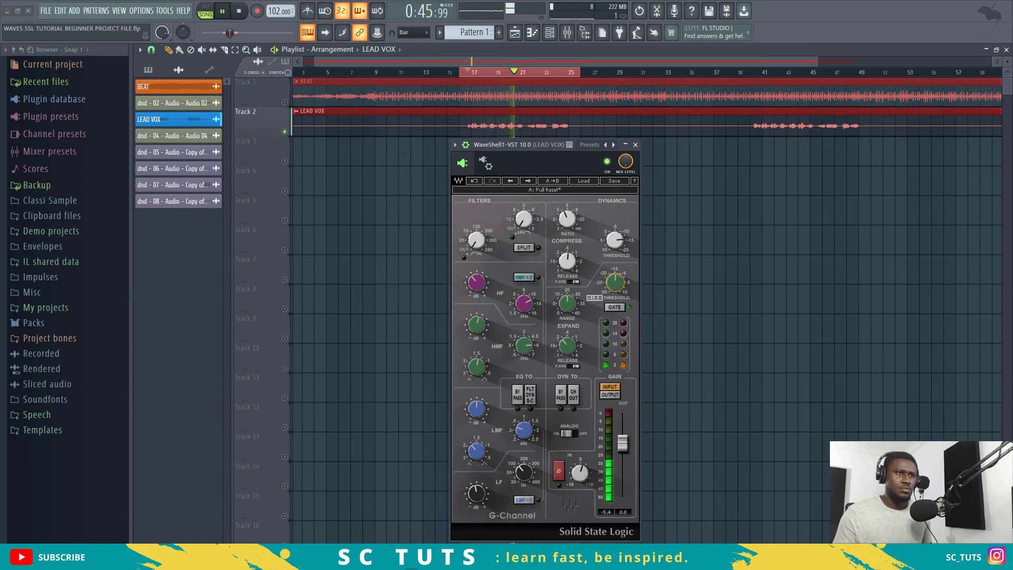
Step: Stop playback after checking the gate, toggle the dynamics section's CH OUT routing, and show the mixer
{"action": "key", "text": "space"}
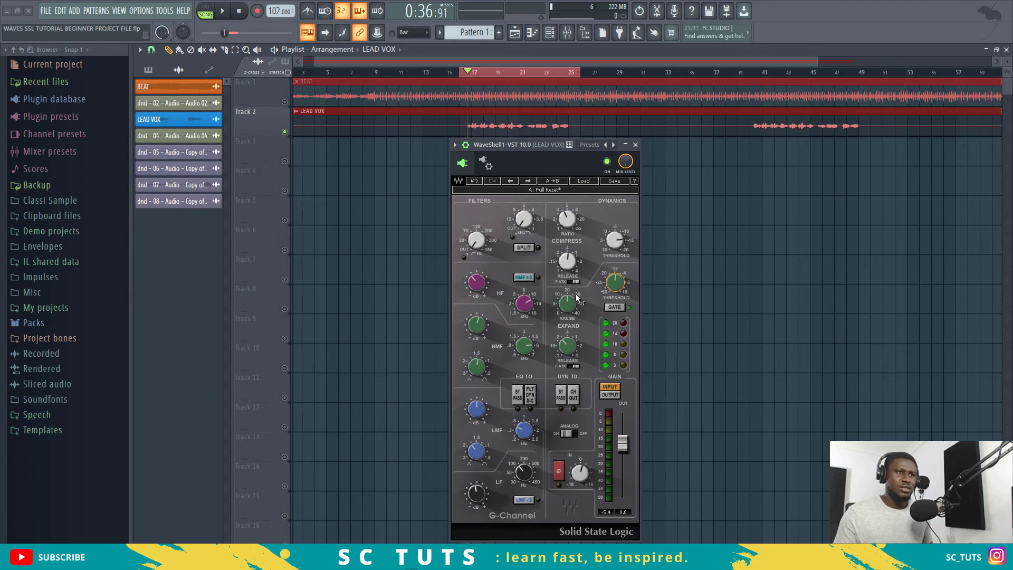
{"action": "left_click", "coordinate": [574, 394]}
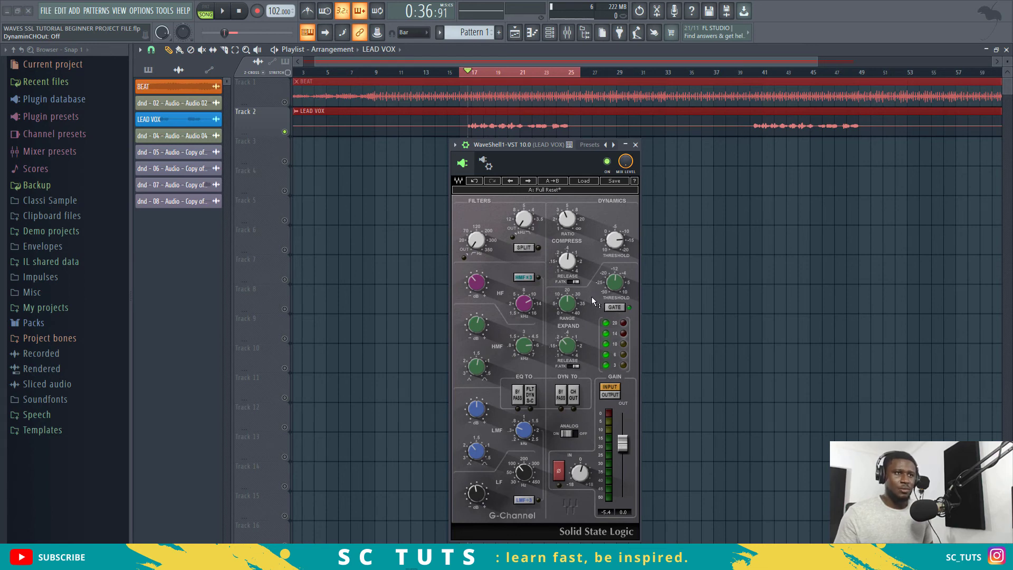
{"action": "left_click", "coordinate": [576, 34]}
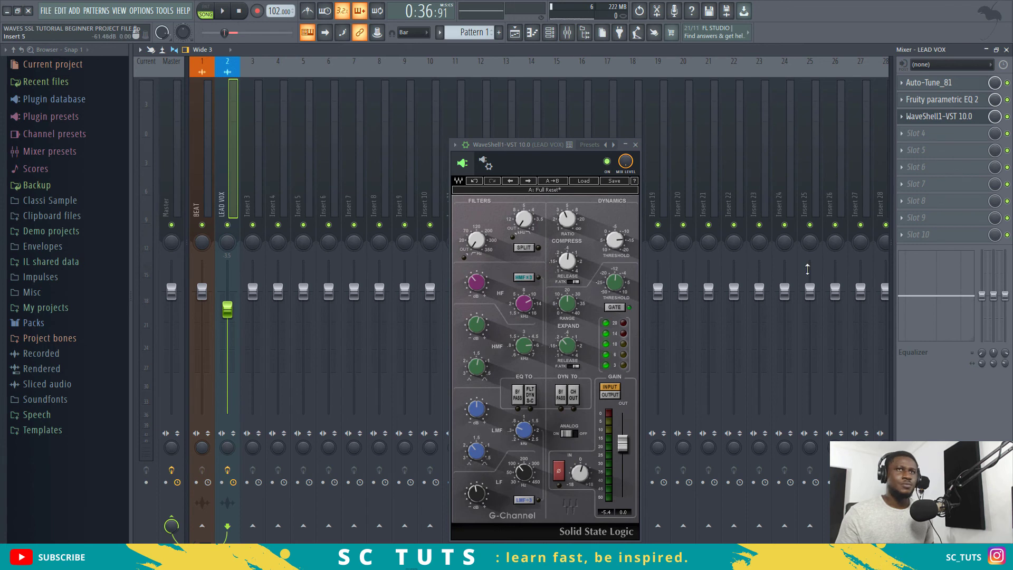
Step: Compare the G-Channel's Analog mode off and on while auditioning the vocal section, leaving Analog switched on
{"action": "left_click", "coordinate": [569, 434]}
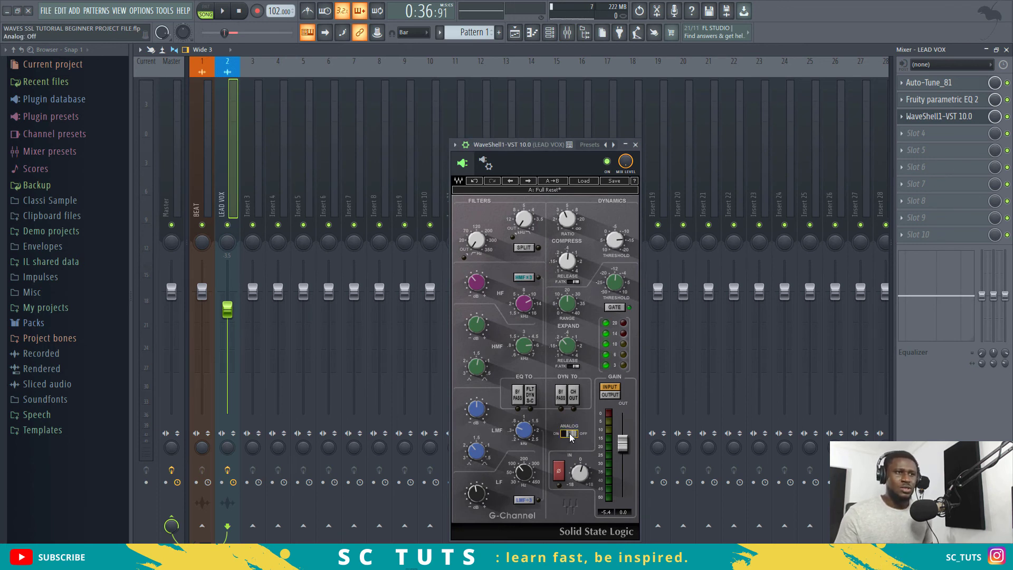
{"action": "key", "text": "space"}
{"action": "left_click", "coordinate": [570, 434]}
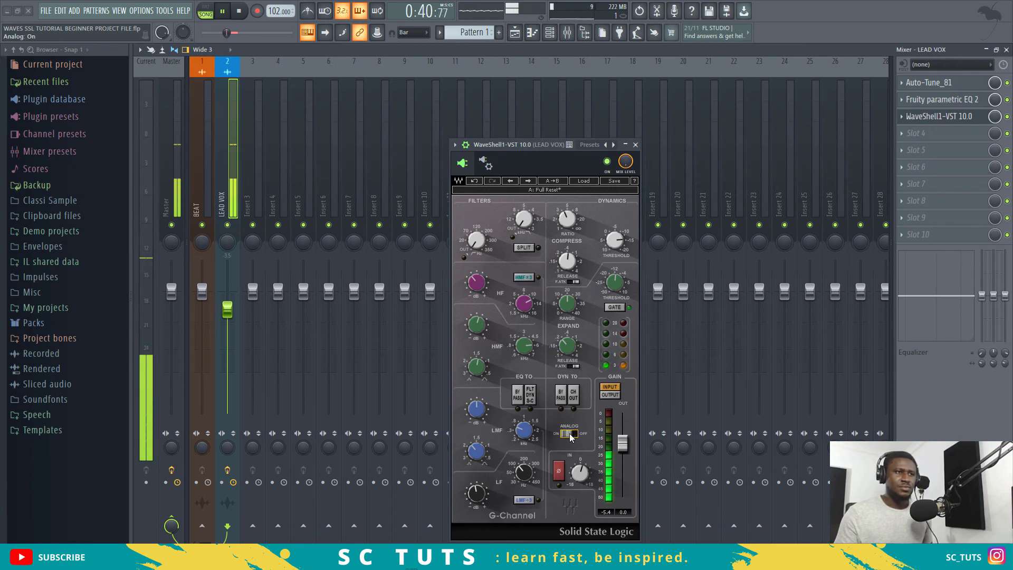
{"action": "key", "text": "space"}
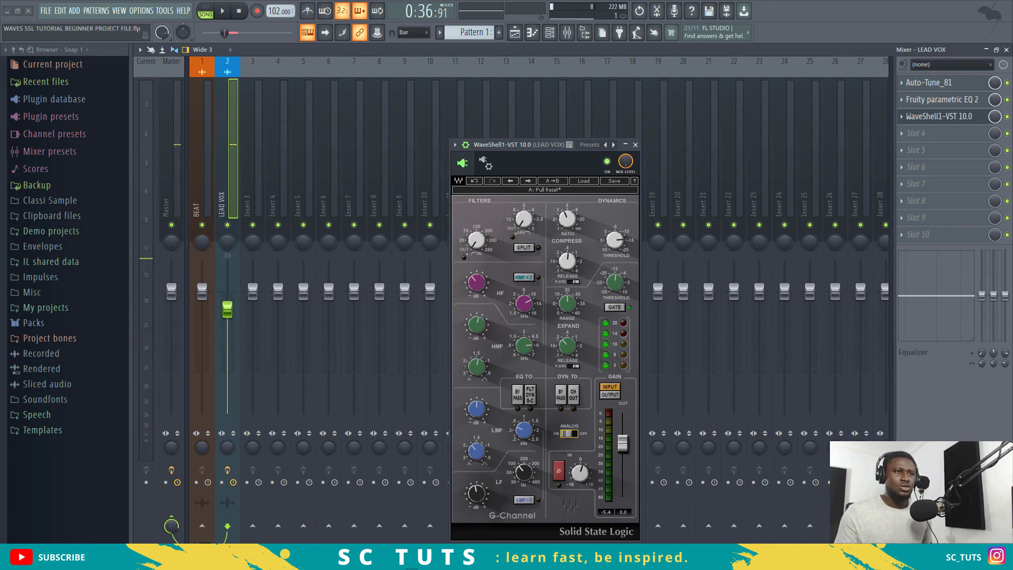
{"action": "left_click", "coordinate": [570, 434]}
{"action": "left_click", "coordinate": [570, 436]}
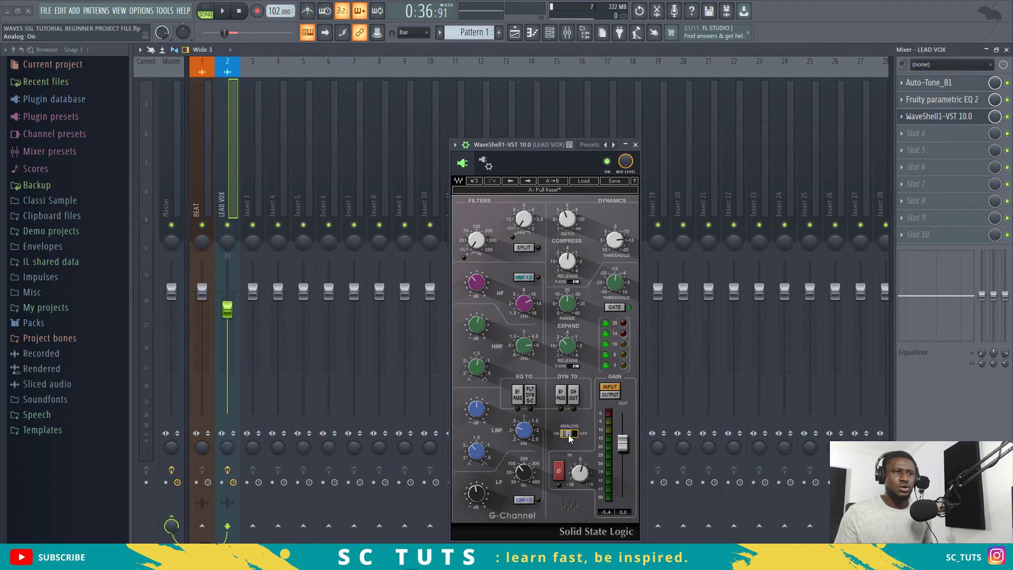
{"action": "key", "text": "space"}
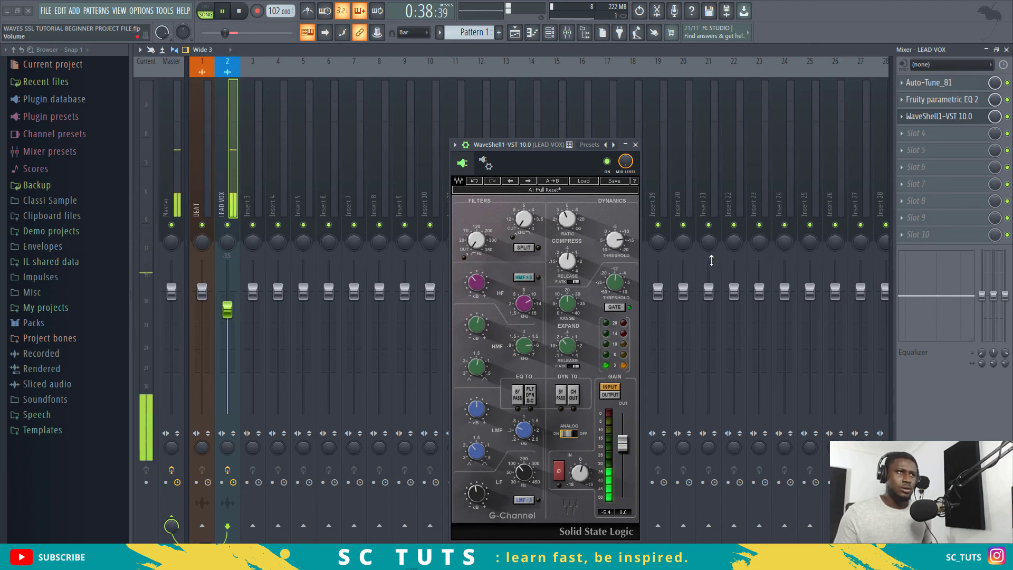
{"action": "key", "text": "space"}
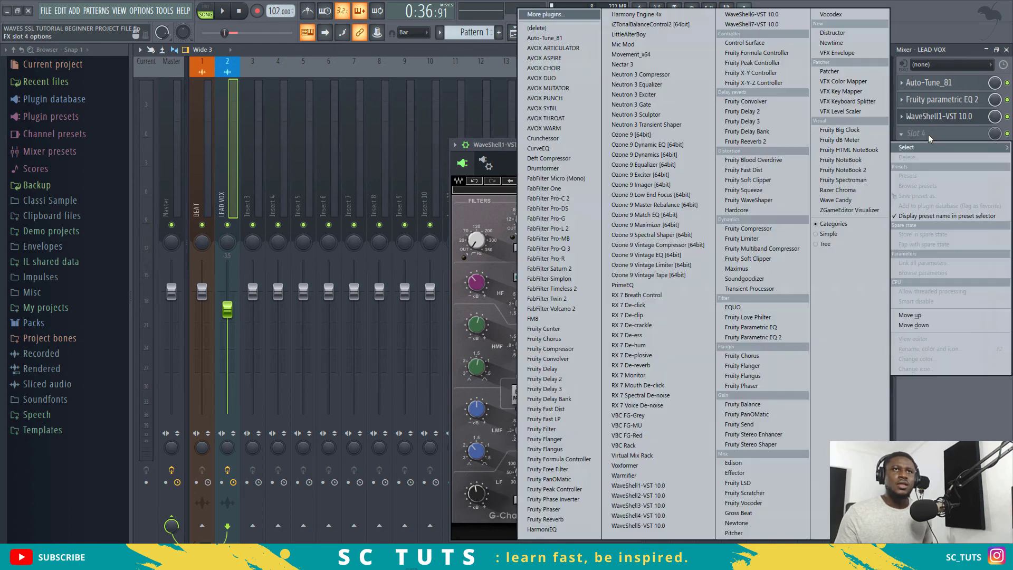
Step: Load RX 7 Voice De-noise into effect slot 4 of the LEAD VOX insert and audition the vocal section
{"action": "left_click", "coordinate": [919, 133]}
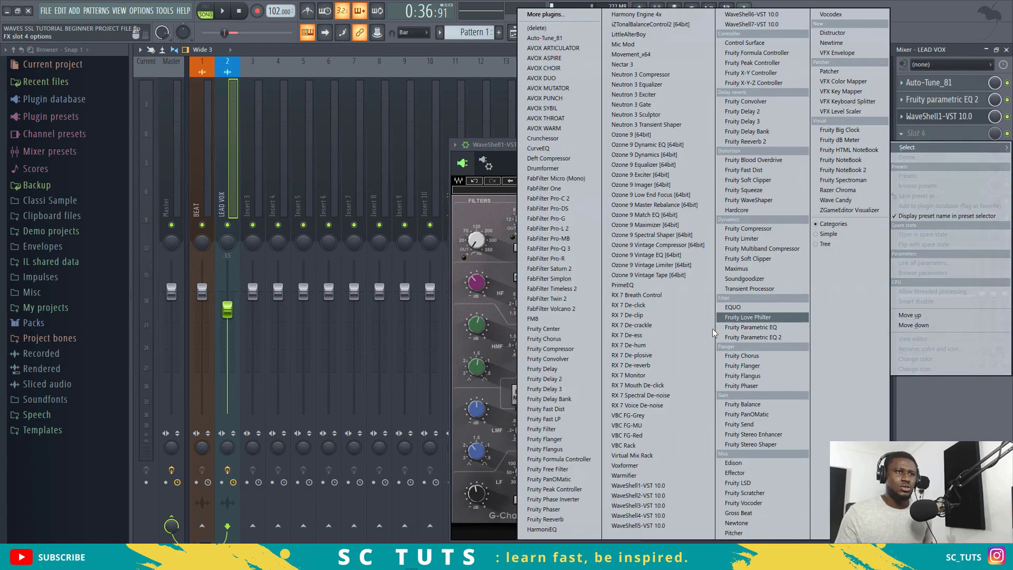
{"action": "left_click", "coordinate": [650, 405]}
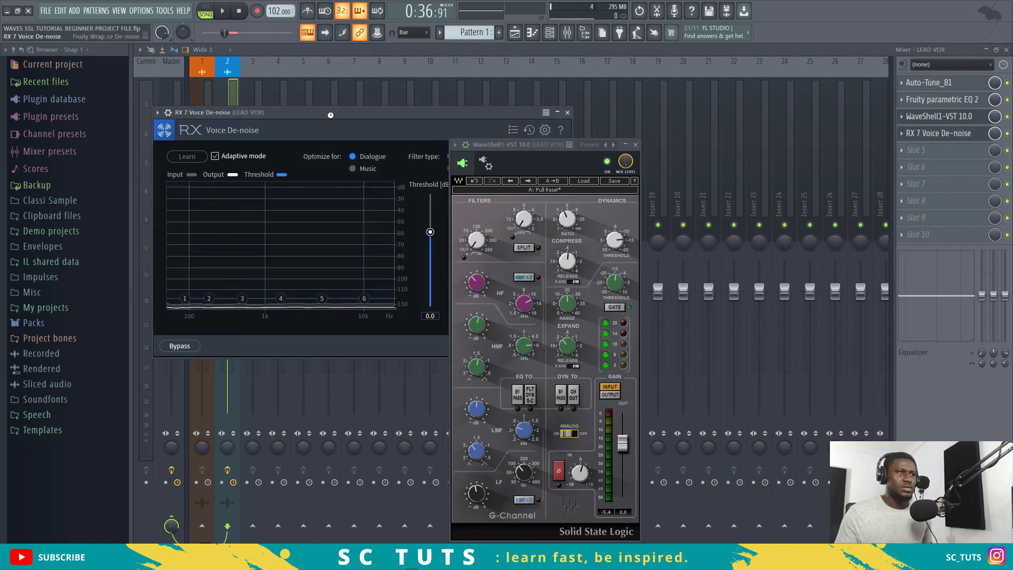
{"action": "key", "text": "space"}
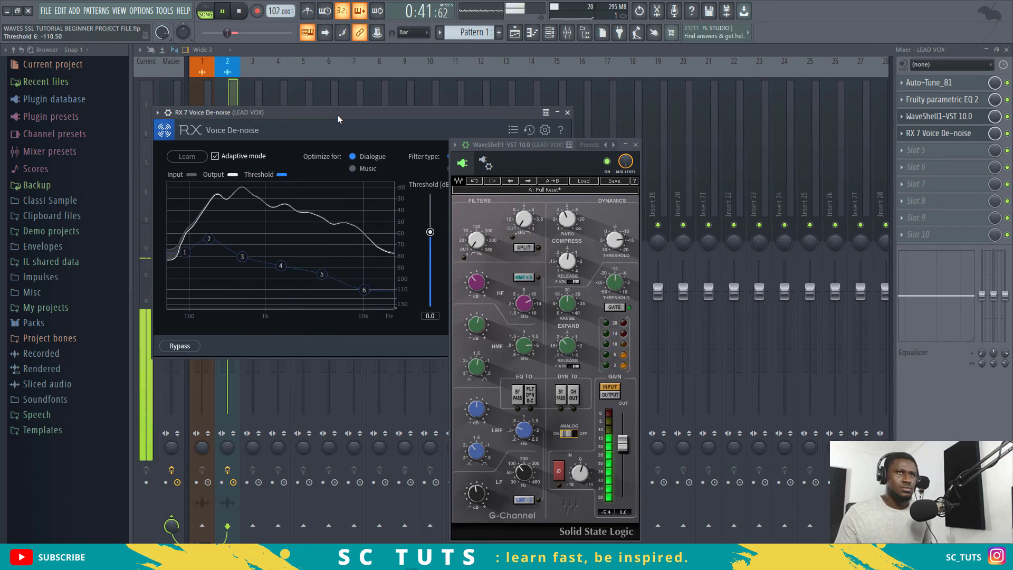
{"action": "key", "text": "space"}
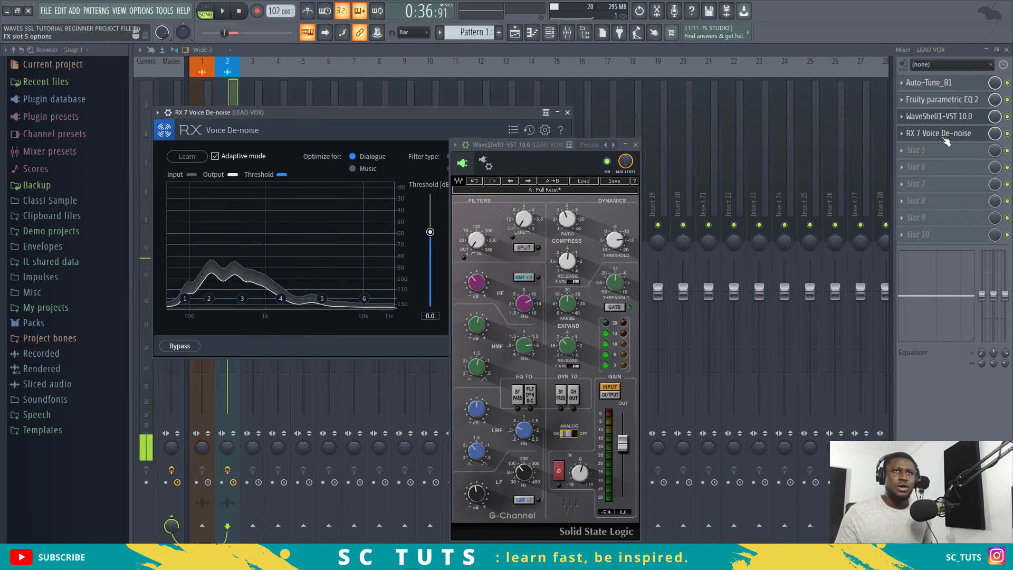
Step: Move RX 7 Voice De-noise above WaveShell1-VST 10.0 in the LEAD VOX effect chain and replay the vocal section
{"action": "key", "text": "alt+Up"}
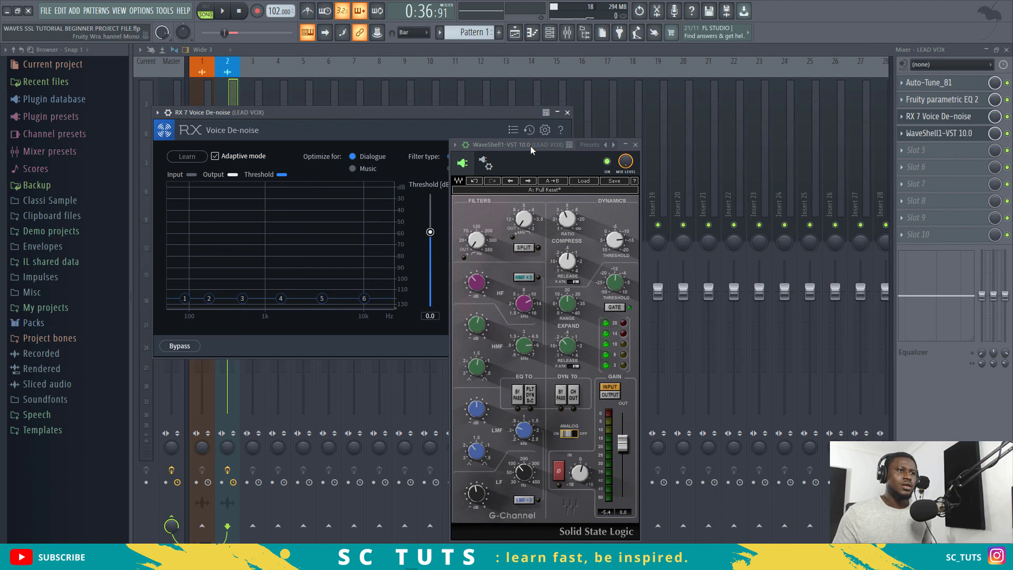
{"action": "key", "text": "space"}
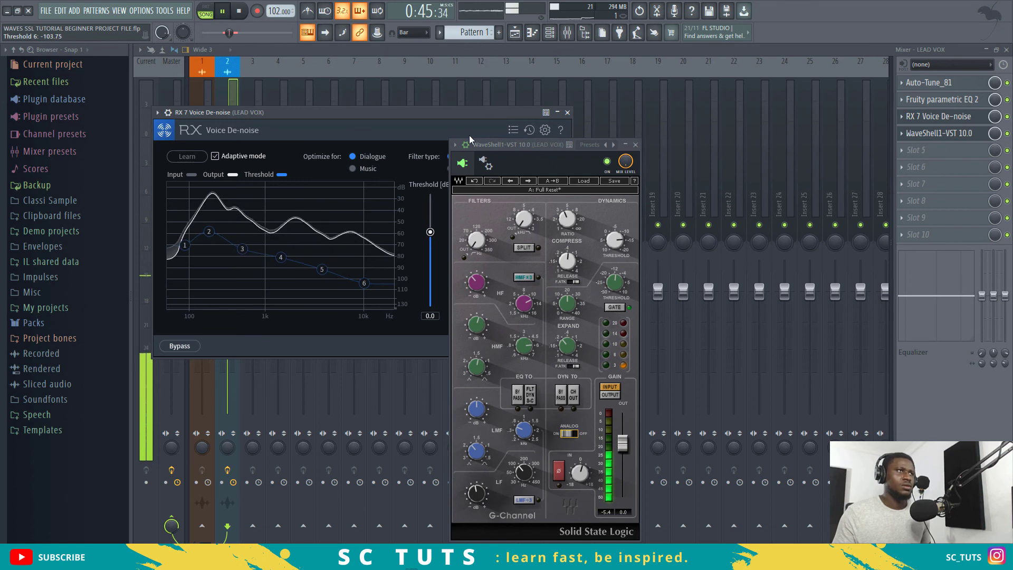
{"action": "key", "text": "space"}
Step: Unmute the BEAT track in the playlist and lower its mixer fader slightly while playing it with the vocal
{"action": "left_click", "coordinate": [515, 34]}
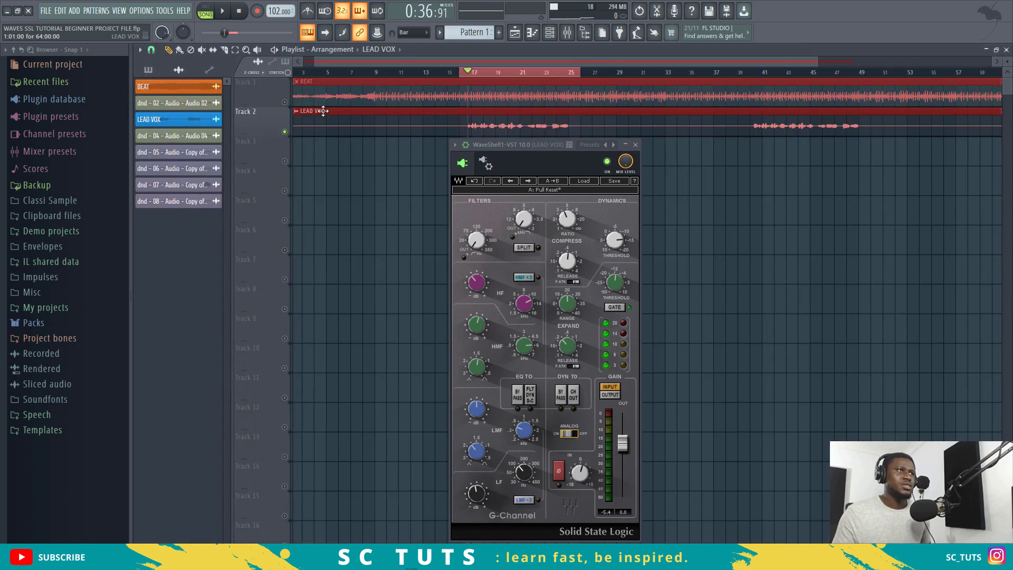
{"action": "left_click", "coordinate": [285, 102]}
{"action": "key", "text": "space"}
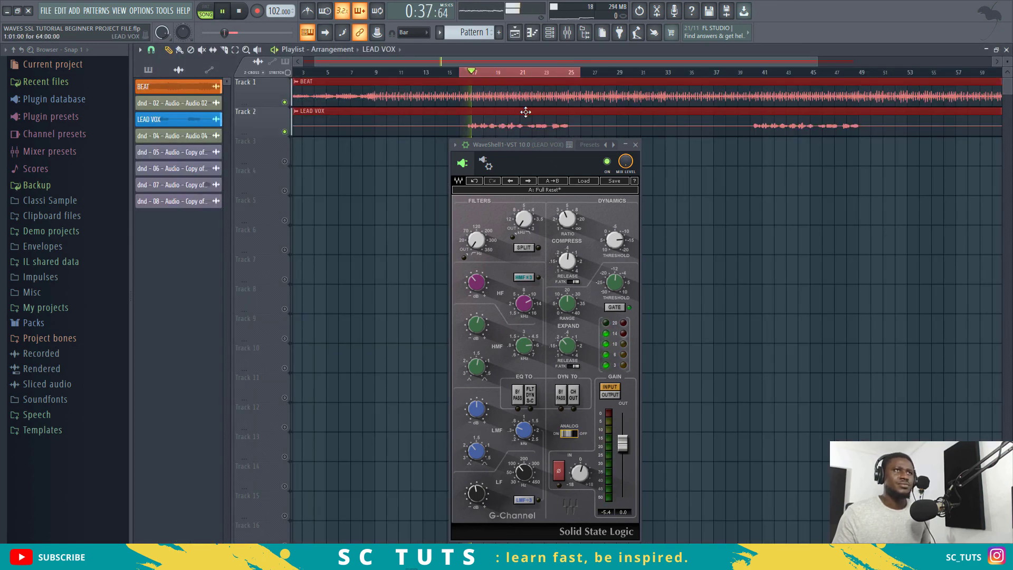
{"action": "left_click", "coordinate": [568, 34]}
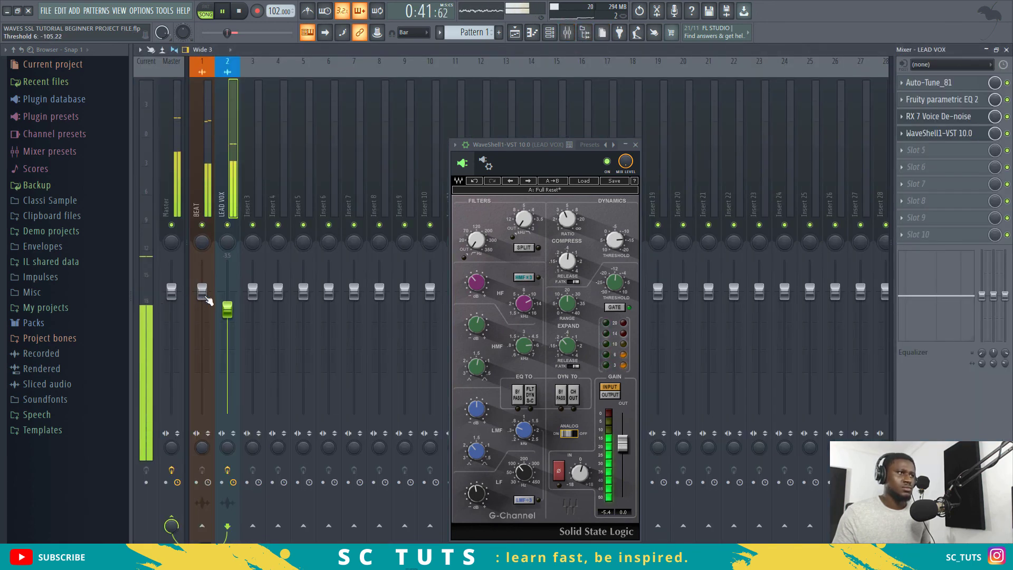
{"action": "left_click_drag", "start_coordinate": [202, 289], "coordinate": [202, 296]}
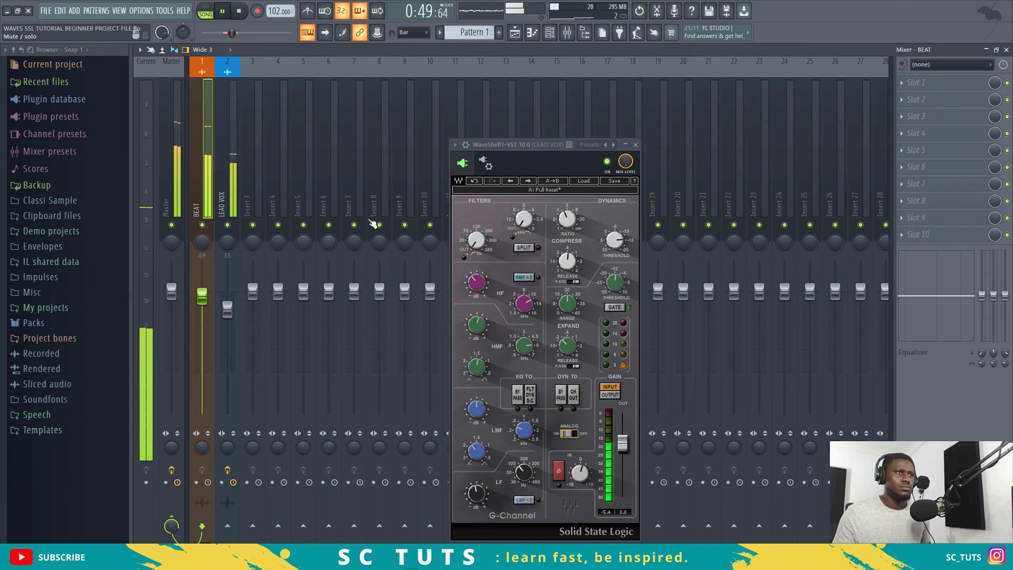
{"action": "key", "text": "space"}
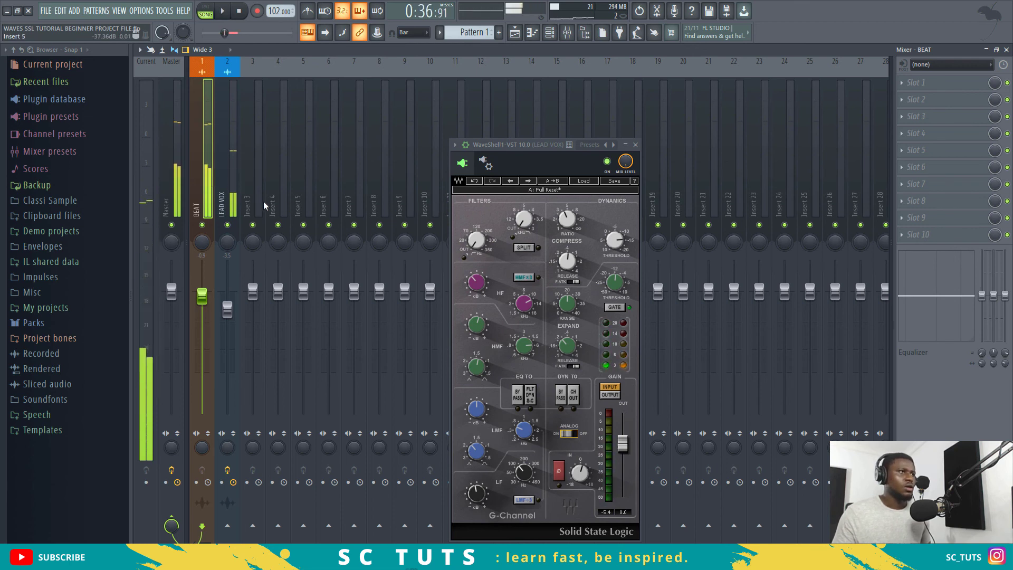
Step: Compare LEAD VOX over the beat with WaveShell1-VST 10.0 disabled and re-enabled, and return from the mixer to the playlist
{"action": "left_click", "coordinate": [236, 205]}
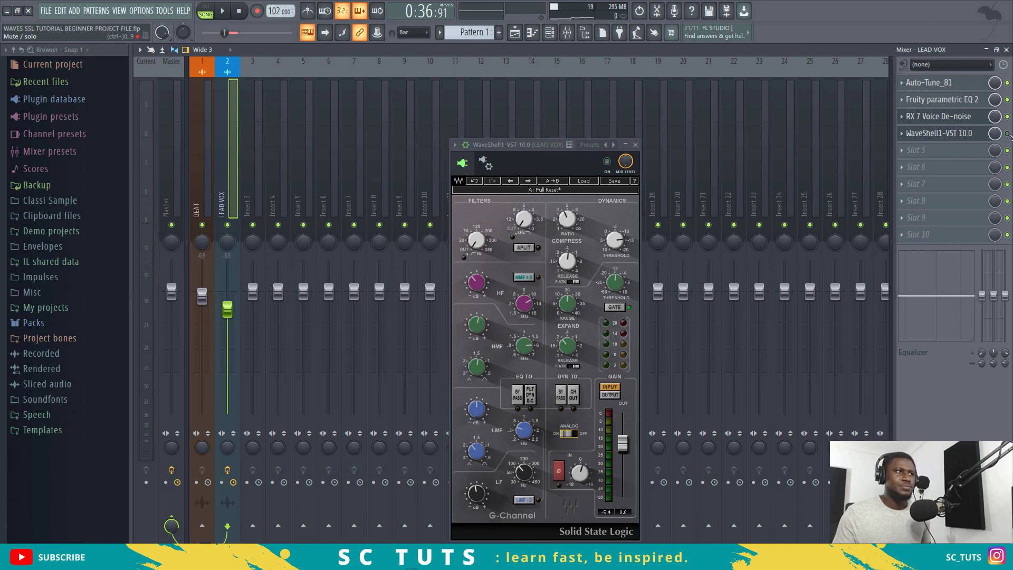
{"action": "key", "text": "space"}
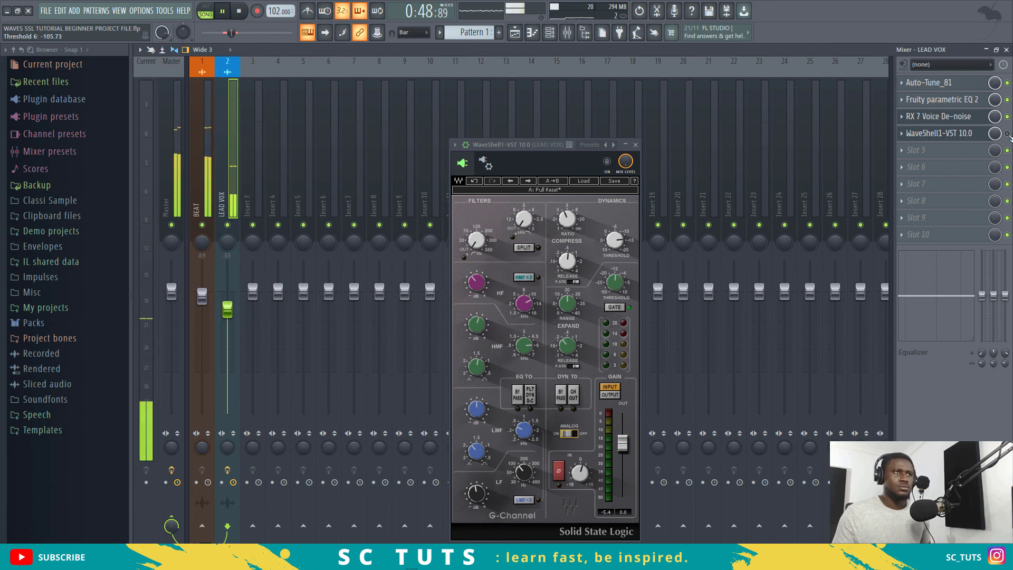
{"action": "key", "text": "space"}
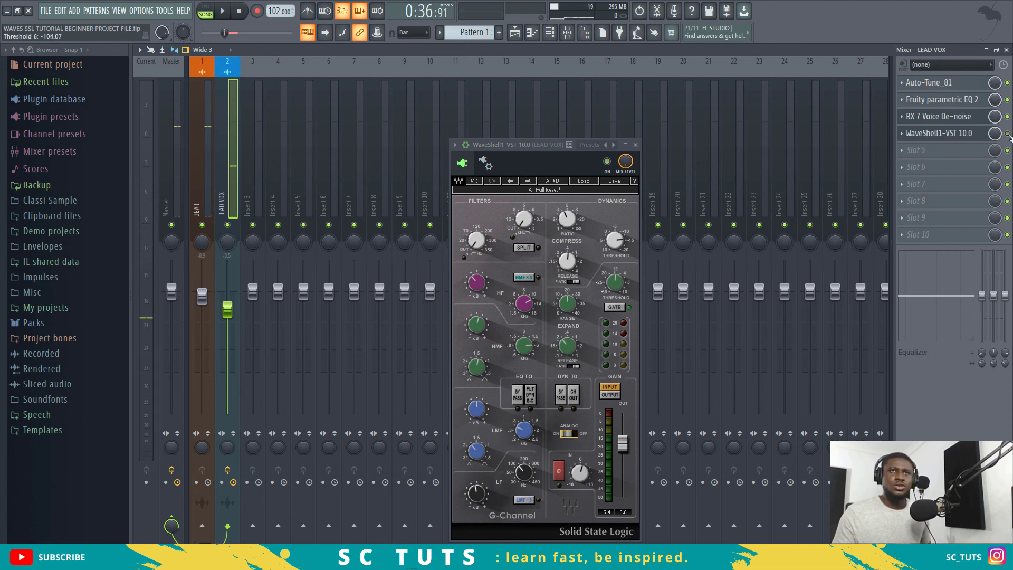
{"action": "key", "text": "space"}
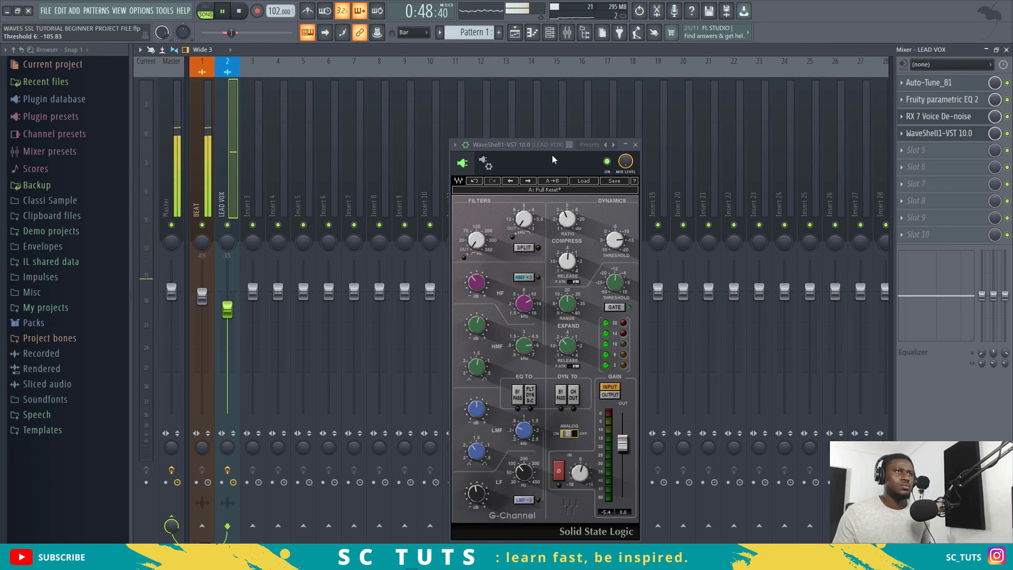
{"action": "left_click", "coordinate": [1006, 49]}
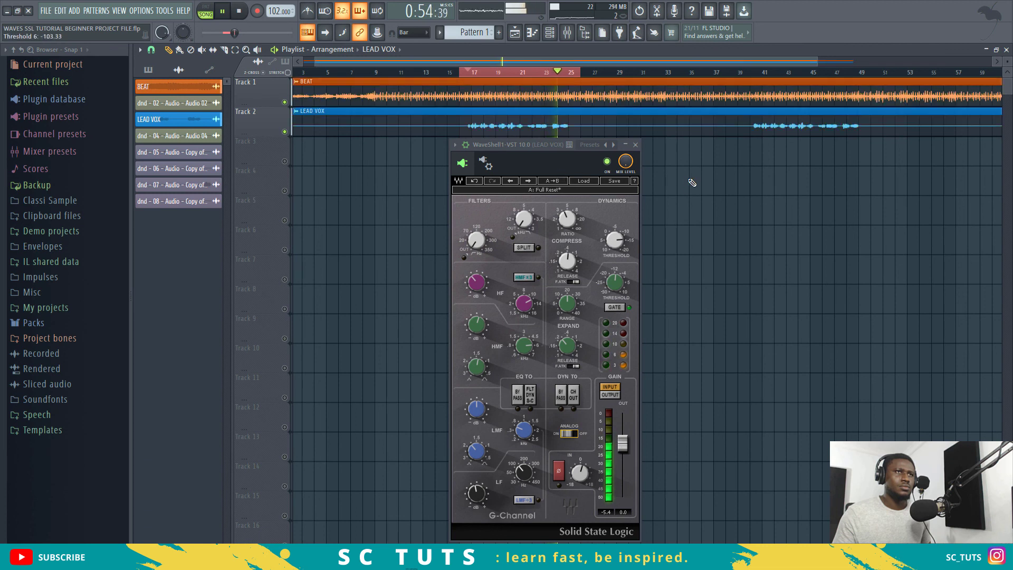
{"action": "key", "text": "space"}
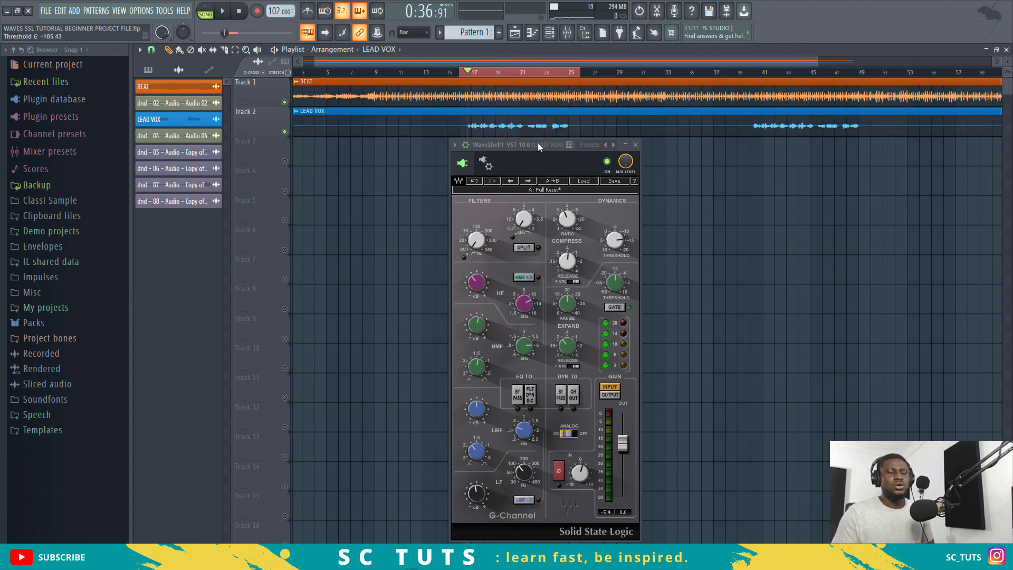